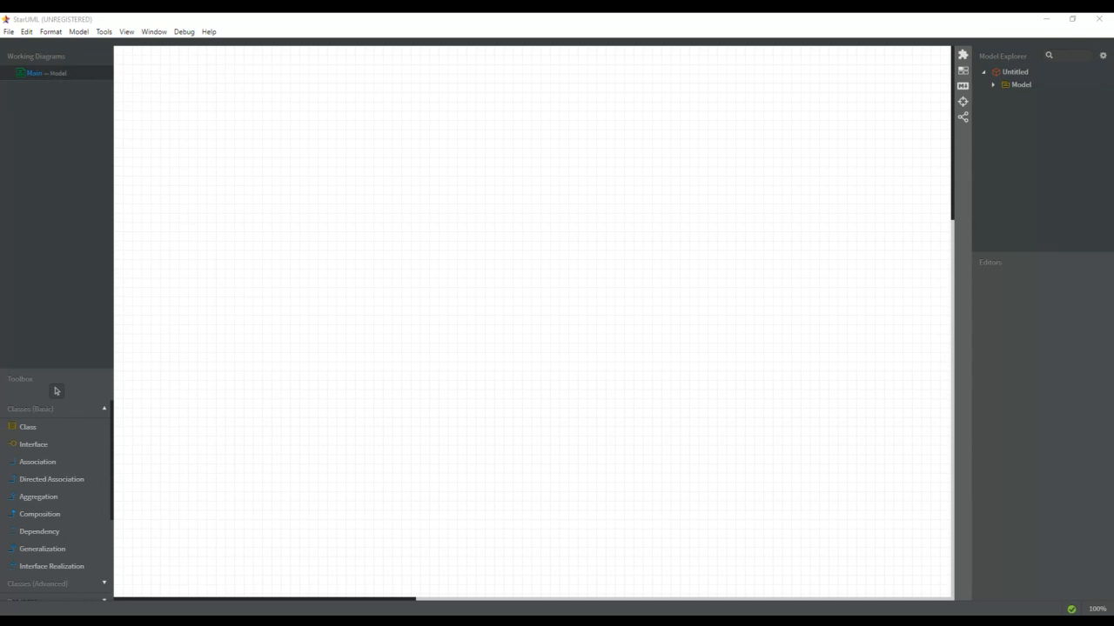
Add a new use case diagram to the project
left_click(329, 19)
left_click(78, 32)
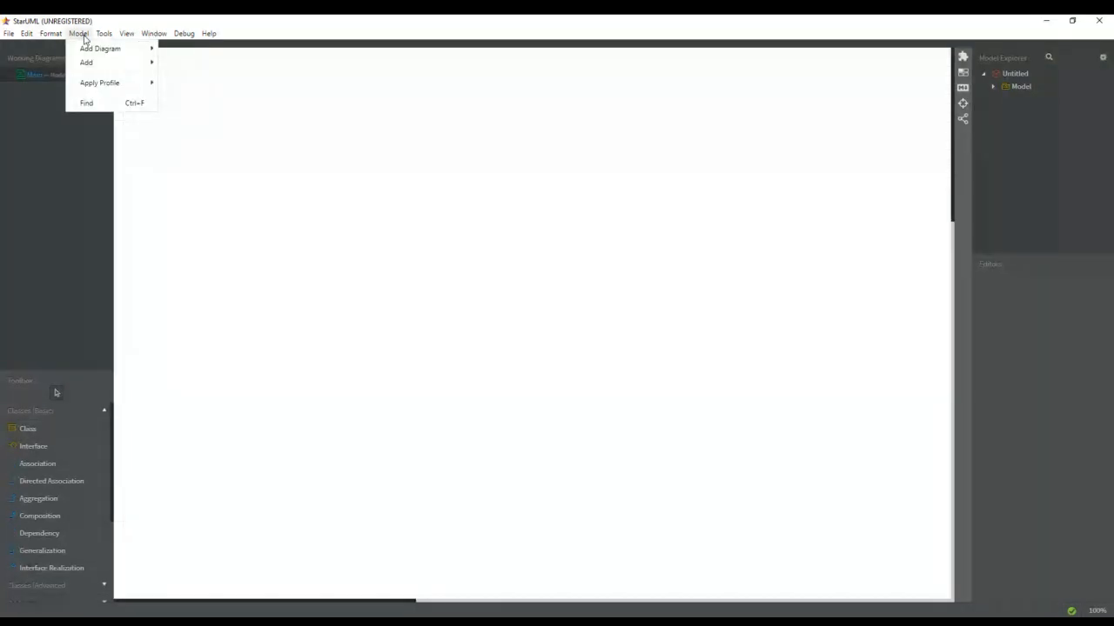
mouse_move(105, 49)
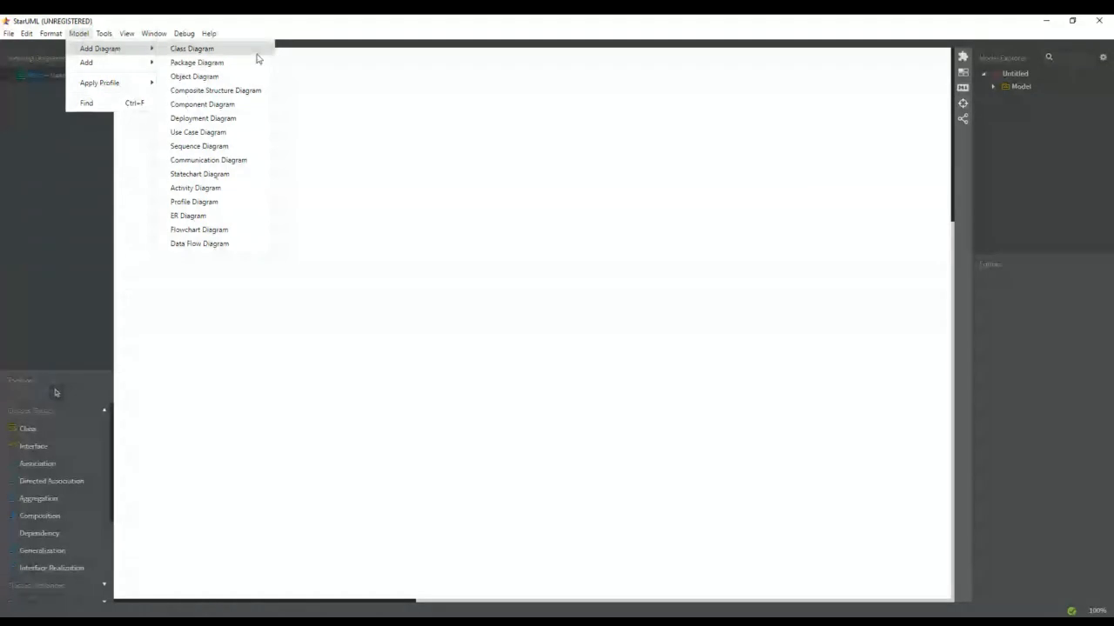
left_click(233, 135)
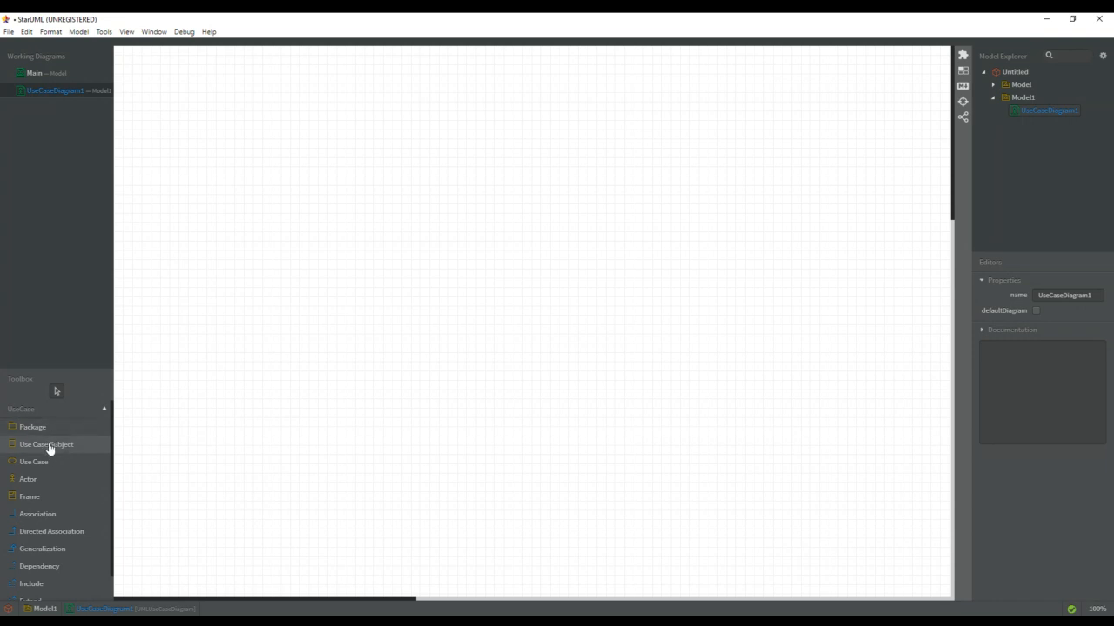
Draw a tall use case subject in the middle of the canvas and name it Digital Student Planner
left_click(49, 448)
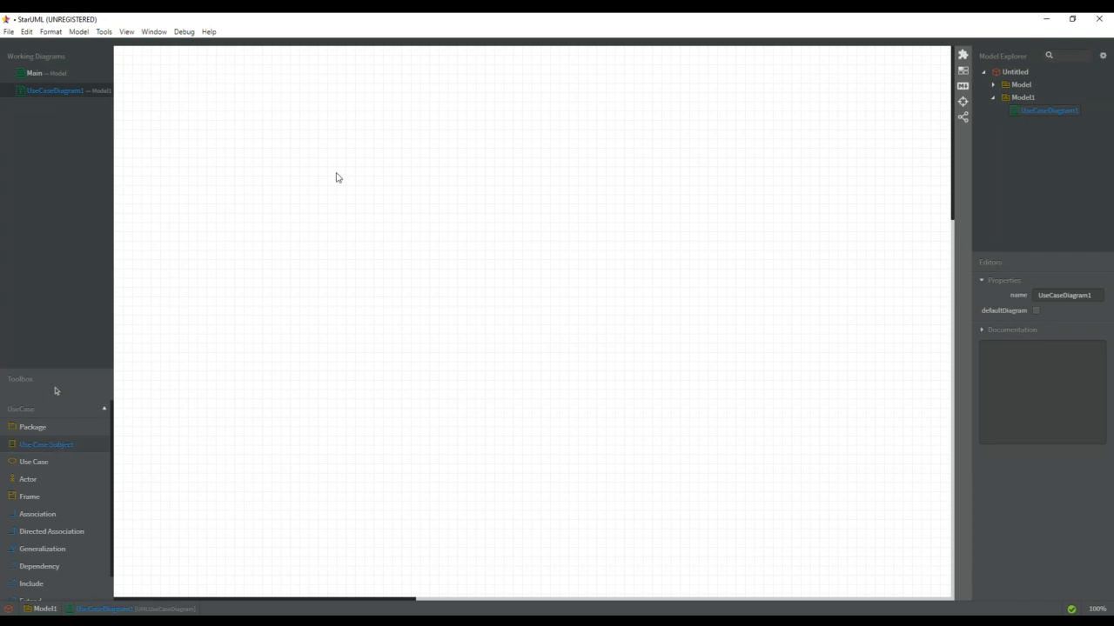
left_click_drag(369, 92, 627, 479)
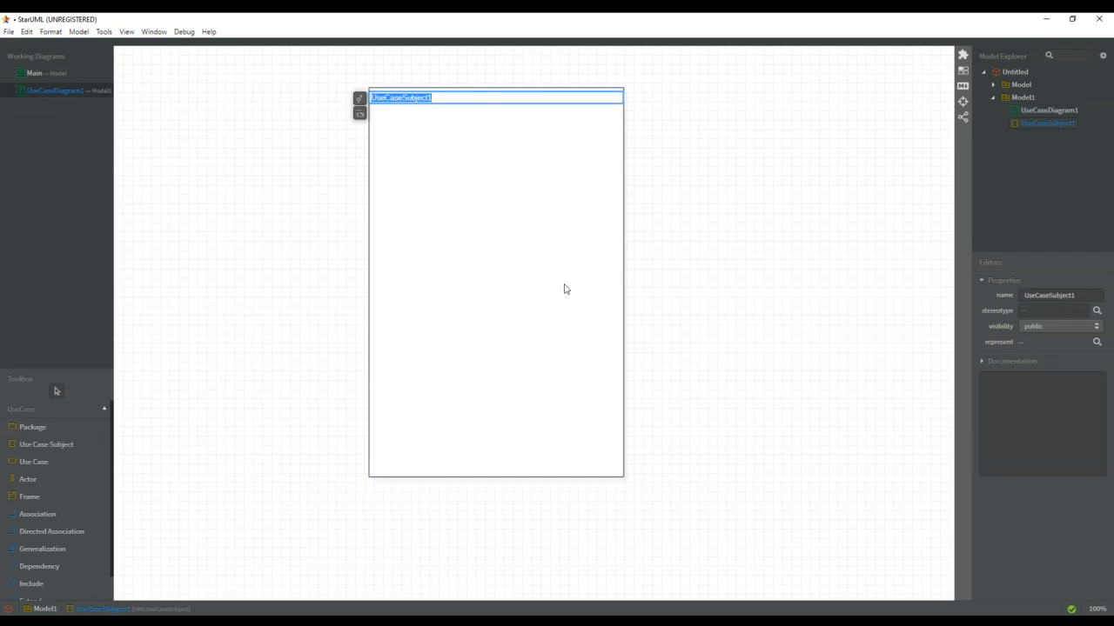
type("Digital Student PLanner")
key("Left")
key("Left")
key("Left")
key("BackSpace")
type("l")
left_click(762, 323)
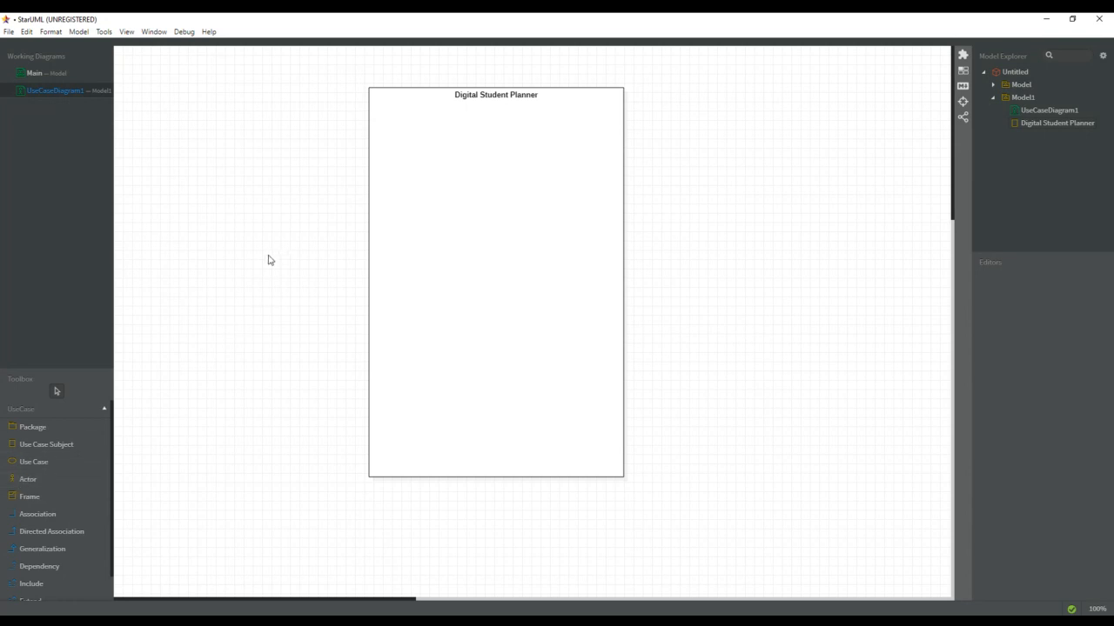
Place three actors around the Digital Student Planner subject: one on its left side and two on its right side, one above the other
left_click(52, 484)
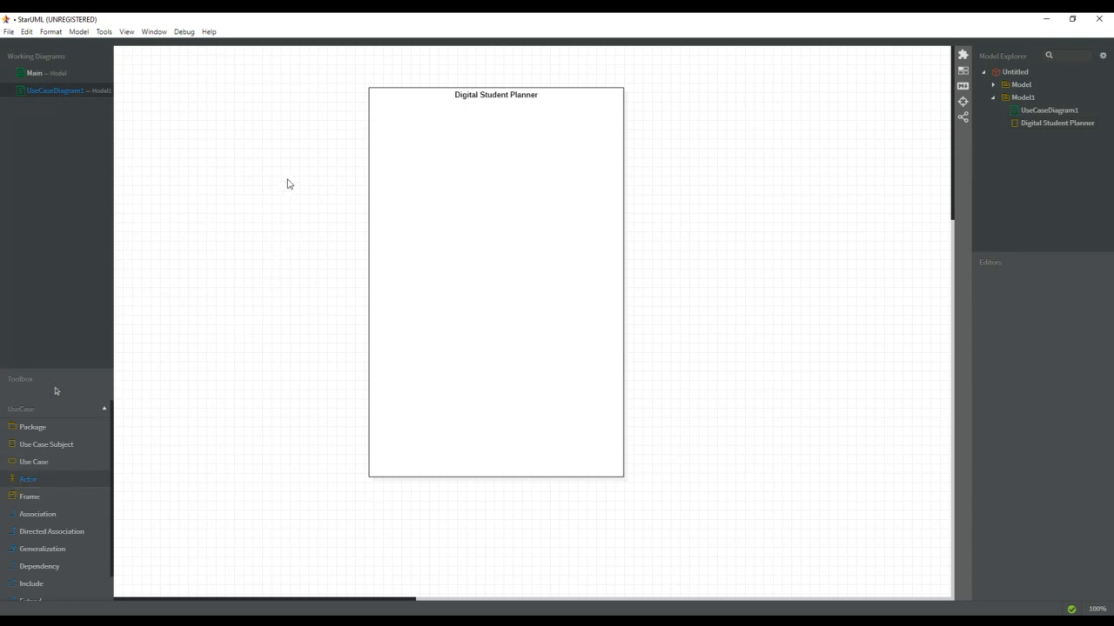
left_click_drag(286, 177, 321, 238)
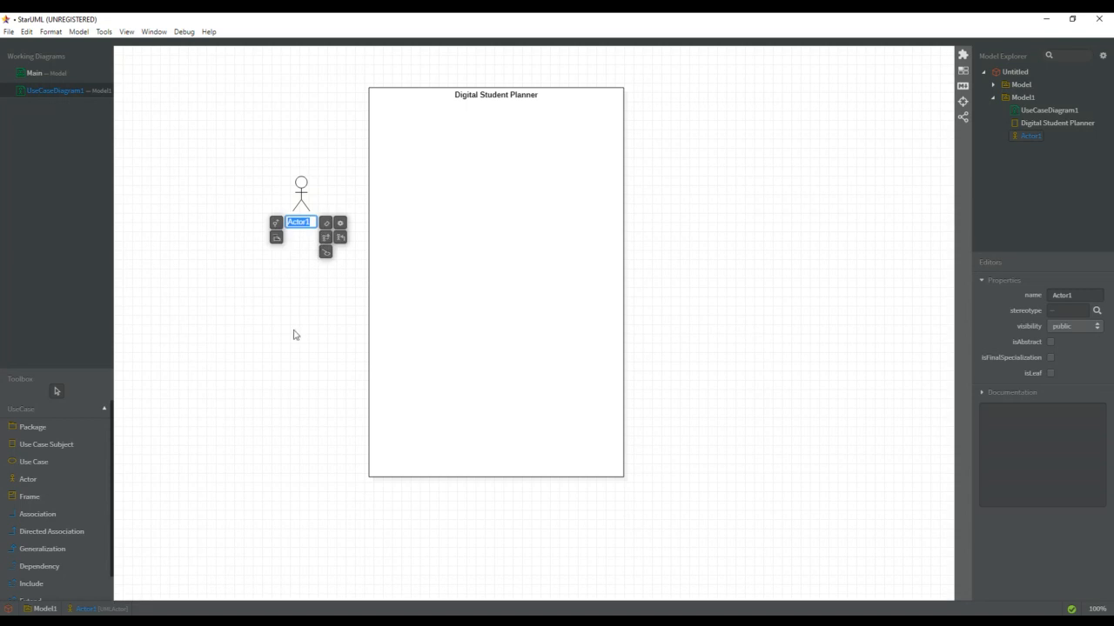
left_click(45, 480)
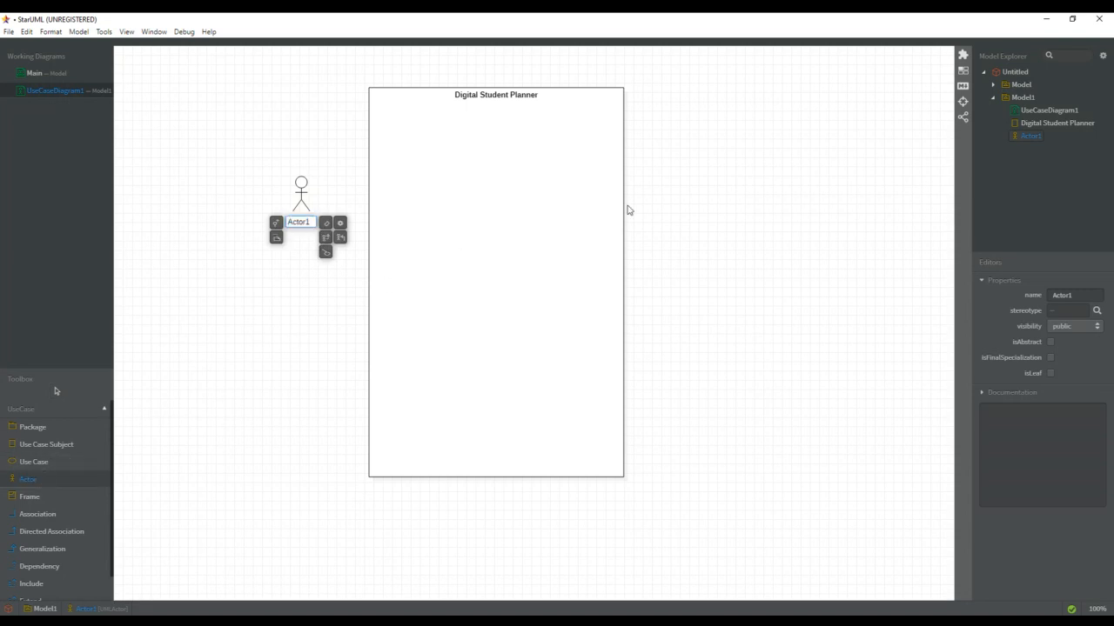
left_click(666, 189)
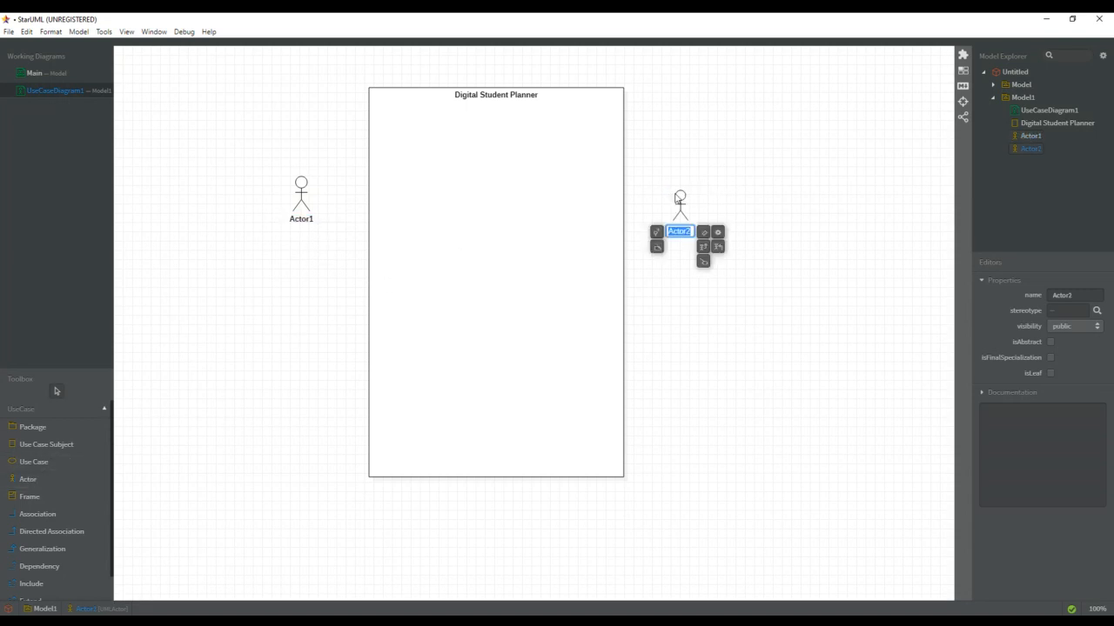
left_click(19, 480)
left_click(663, 367)
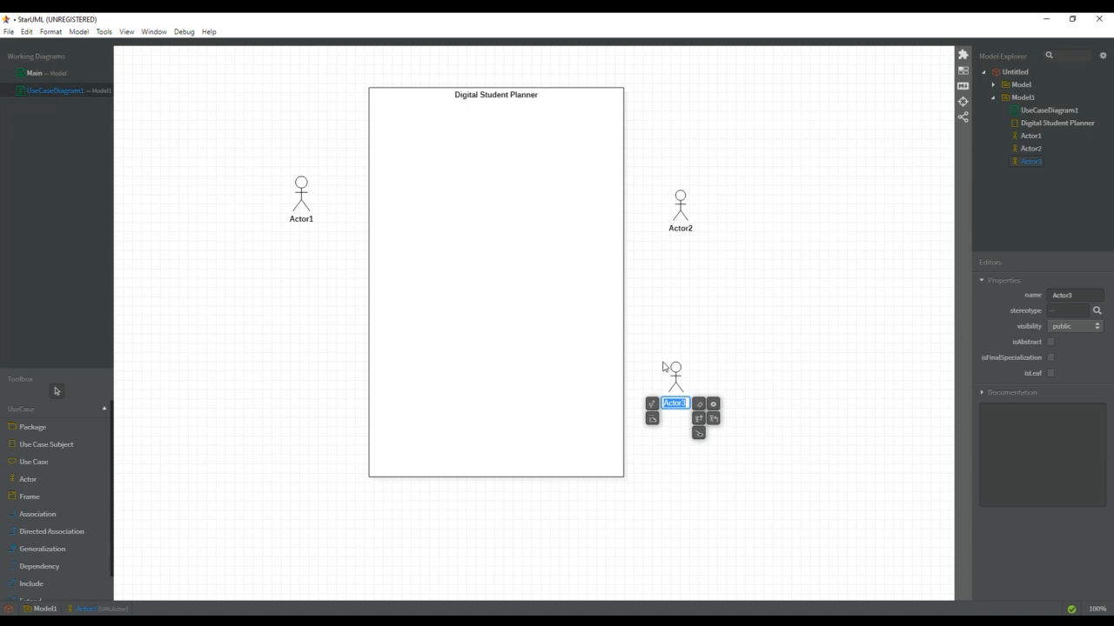
Name the left actor Students, the upper right one Parents and the lower right one Teachers, and move Students down closer to the subject
double_click(308, 217)
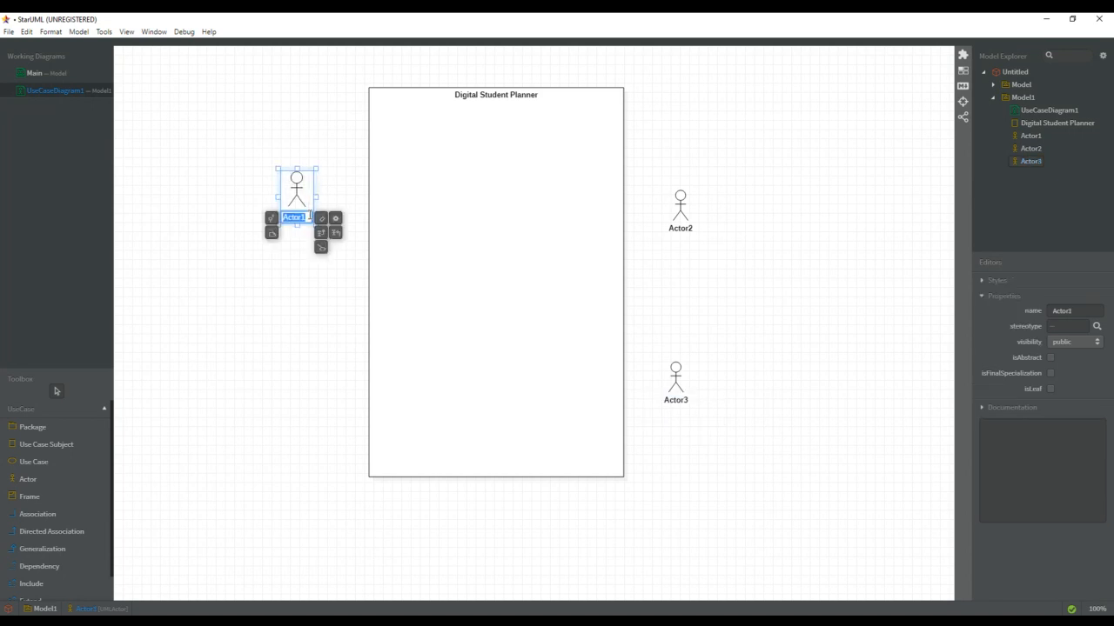
type("Students")
left_click(310, 277)
double_click(679, 228)
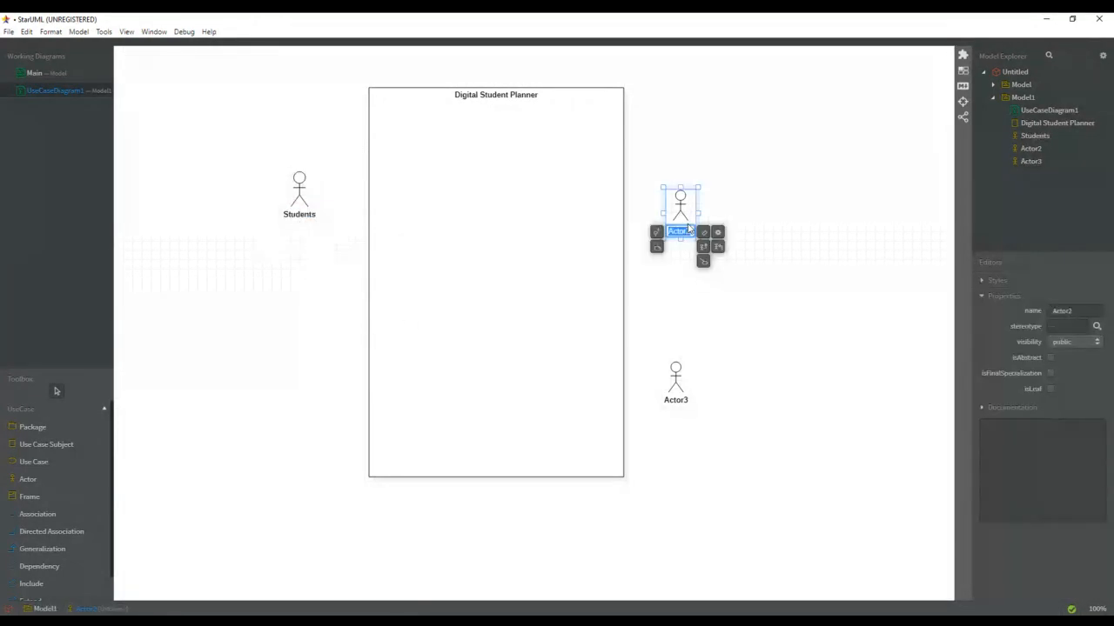
type("Parents")
double_click(676, 397)
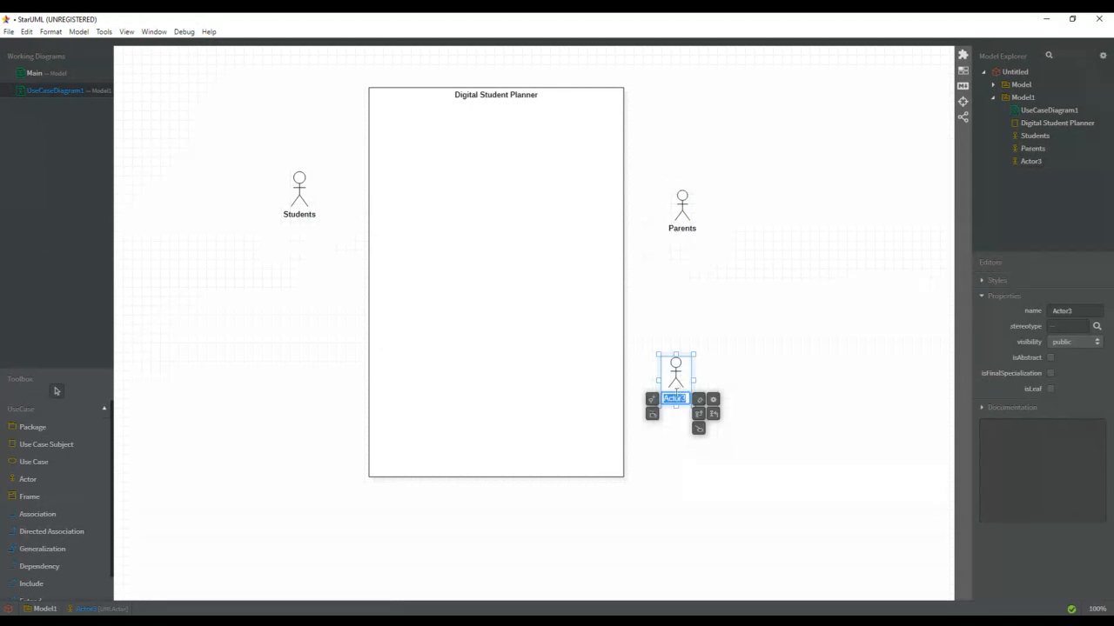
type("Teachers")
left_click(693, 316)
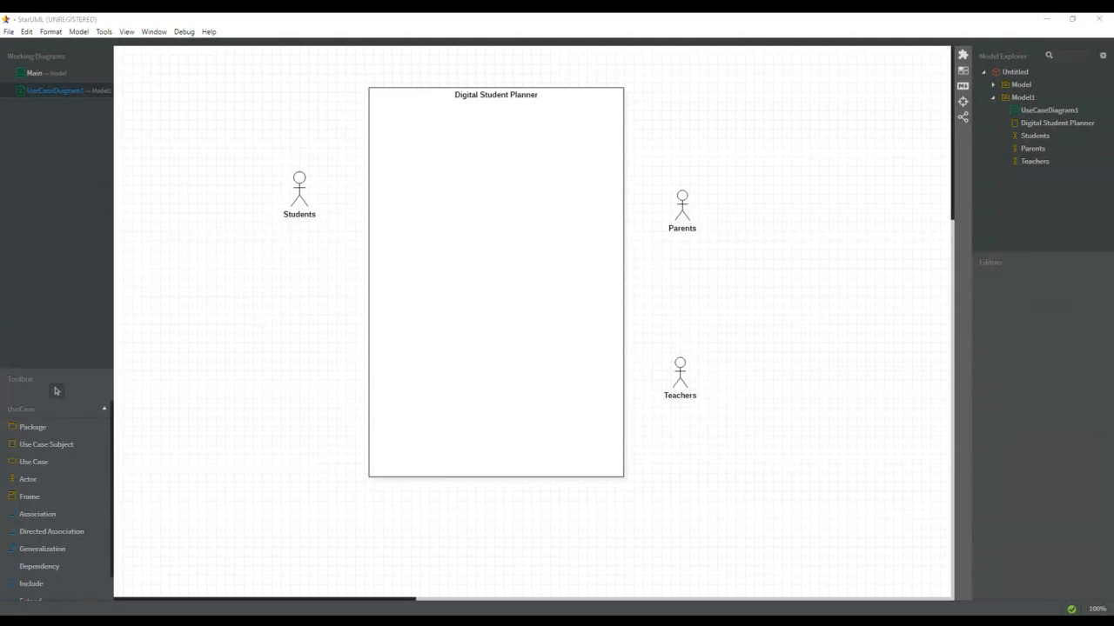
left_click(300, 202)
left_click_drag(300, 200, 319, 260)
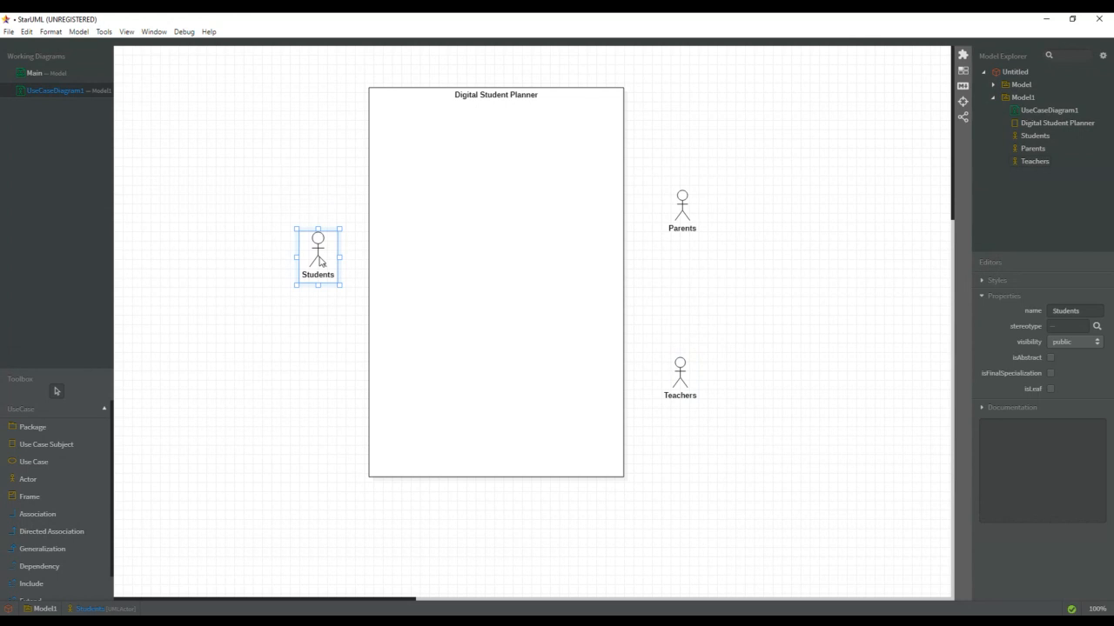
Draw a use case in the upper left part of the subject and name it Add Assignment Dates
left_click(35, 462)
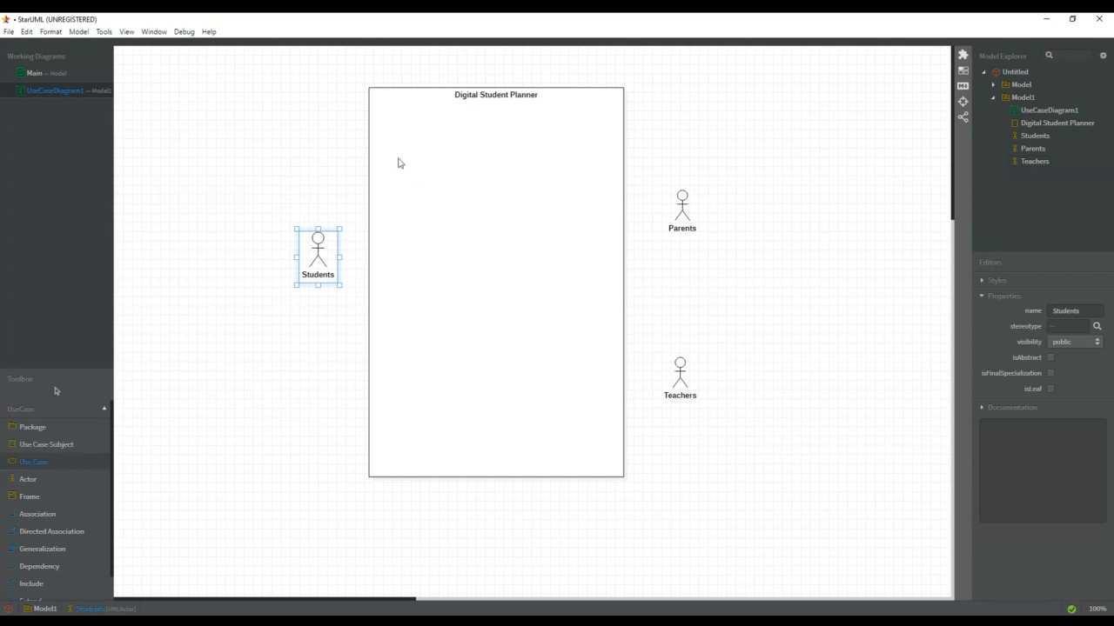
left_click_drag(392, 152, 451, 189)
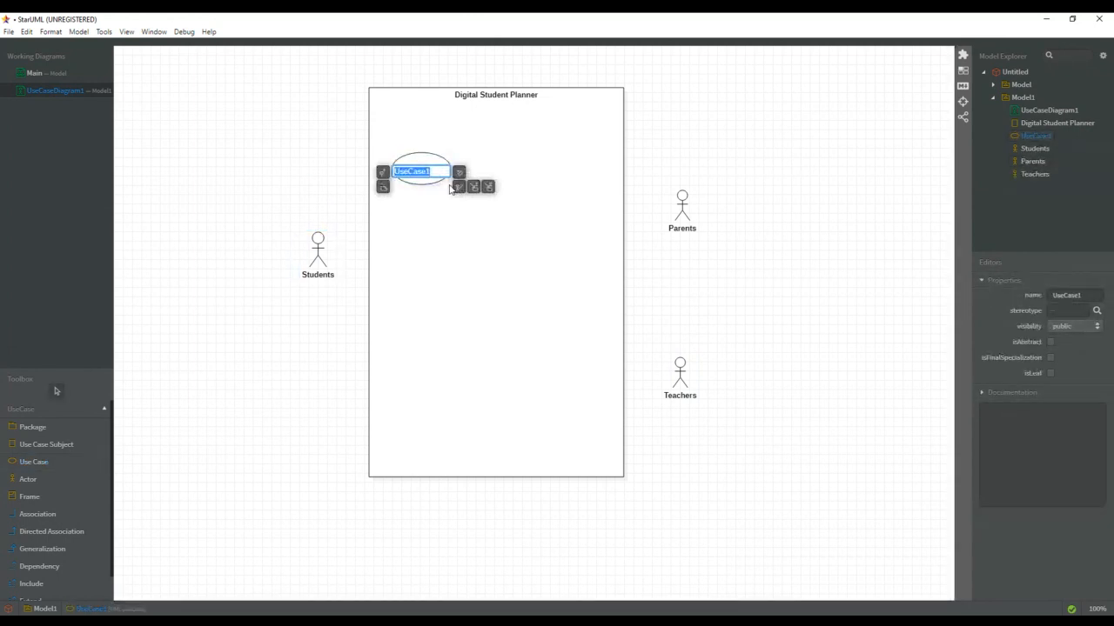
type("Add Due Day")
key("BackSpace")
type("tes")
key("BackSpace")
key("BackSpace")
key("BackSpace")
key("BackSpace")
key("BackSpace")
key("BackSpace")
type("Assignment Dates")
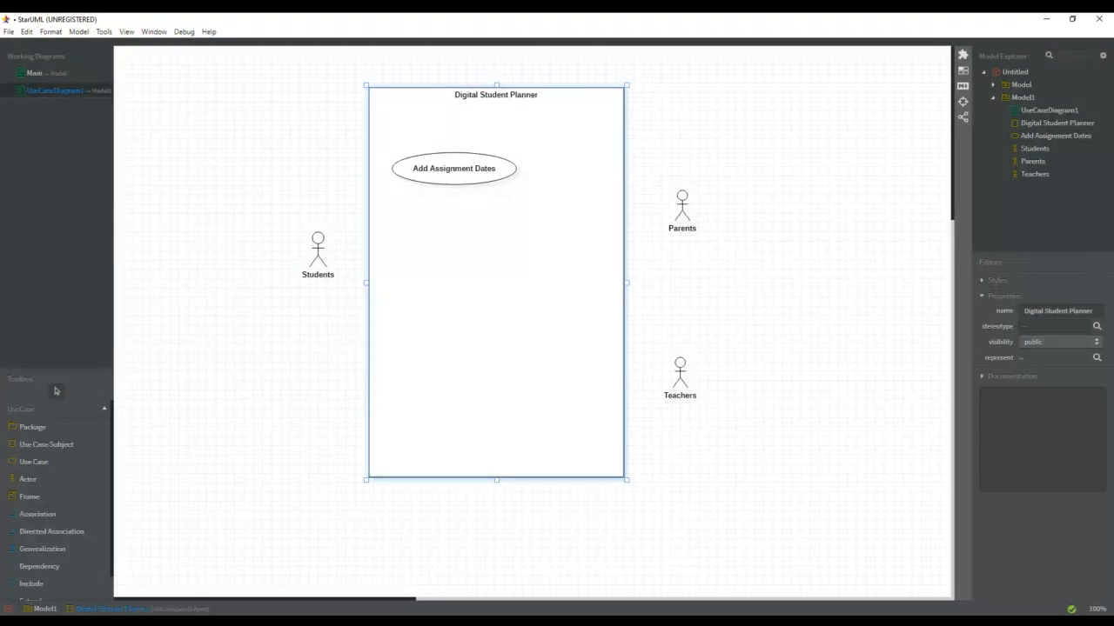
Draw a use case below Add Assignment Dates and name it Add Homework Tasks
left_click(51, 464)
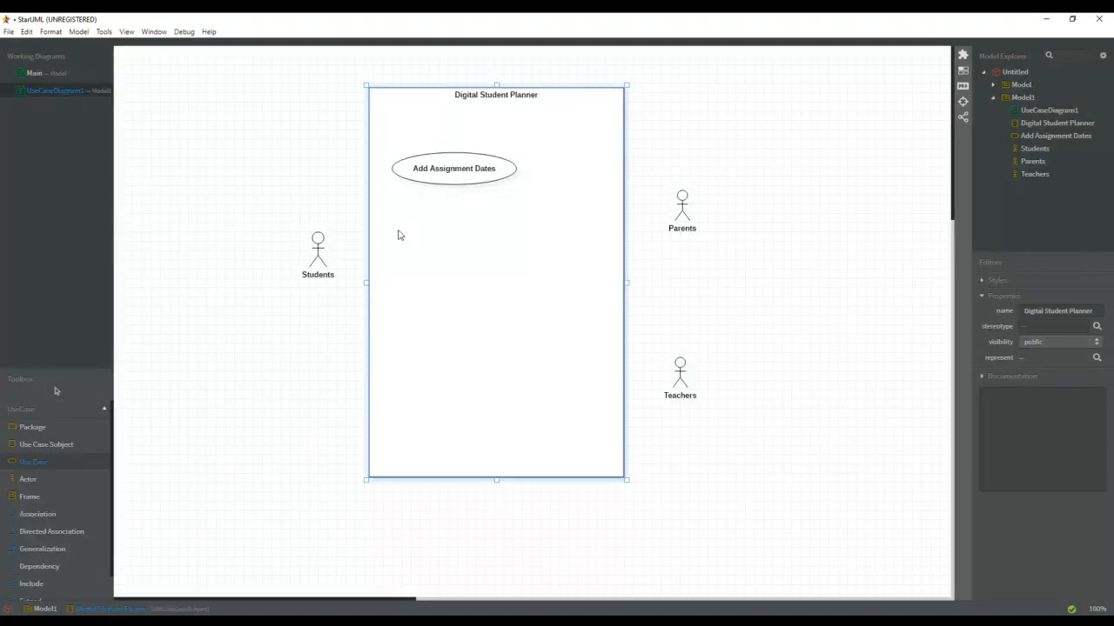
left_click_drag(397, 227, 492, 264)
type("Add Homework Tasks")
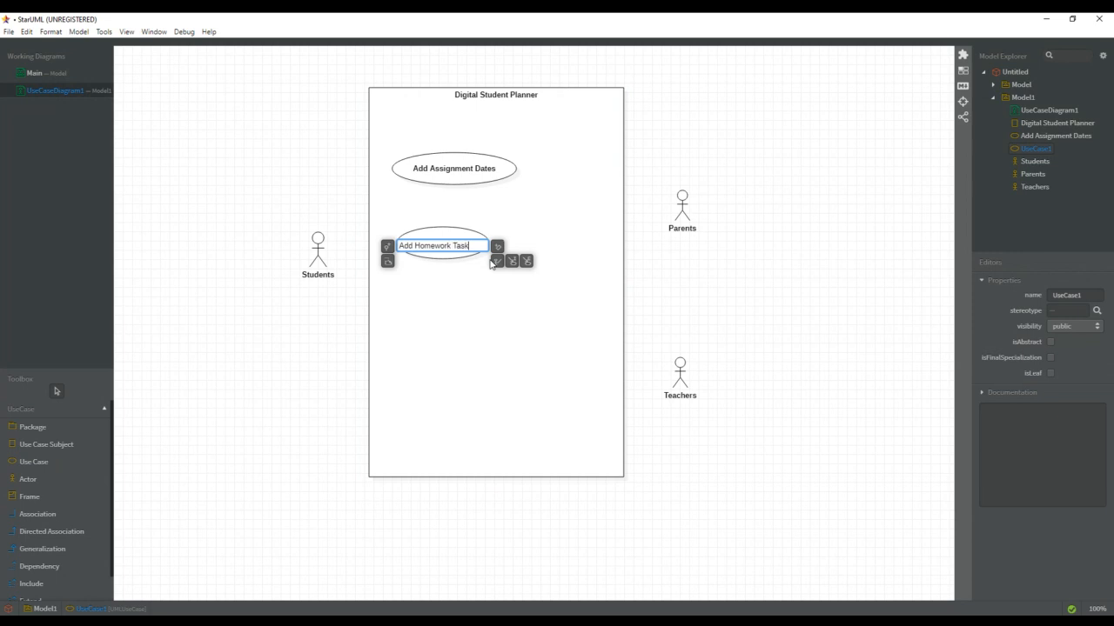
Draw a use case below Add Homework Tasks and name it Check off completed tasks
left_click(18, 466)
left_click_drag(396, 287, 471, 321)
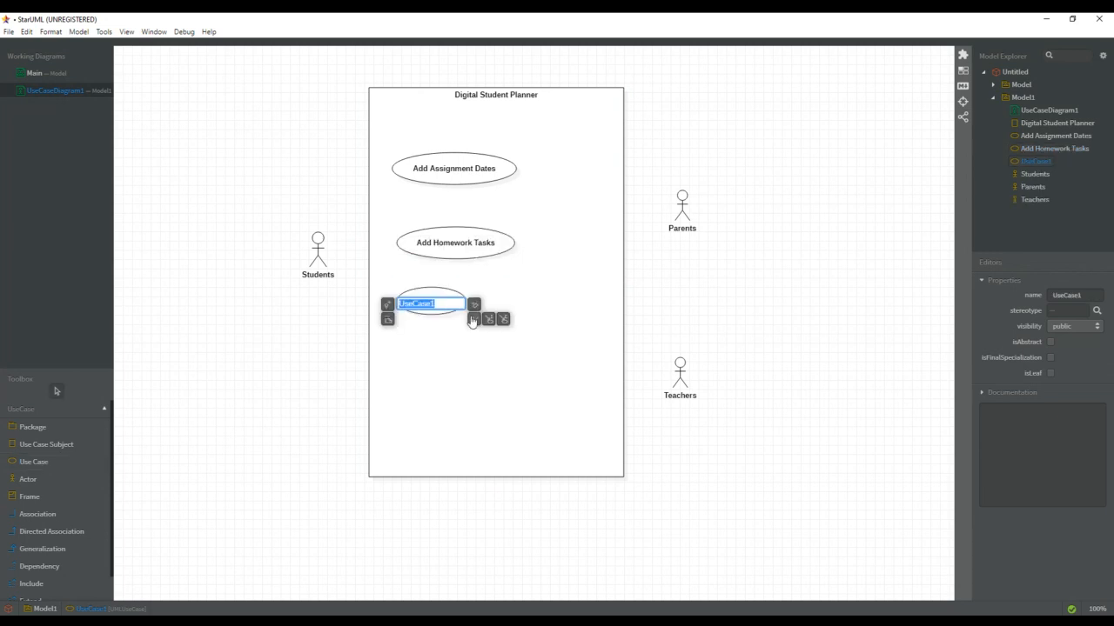
type("FC")
type("eck off completed tasks")
left_click(381, 401)
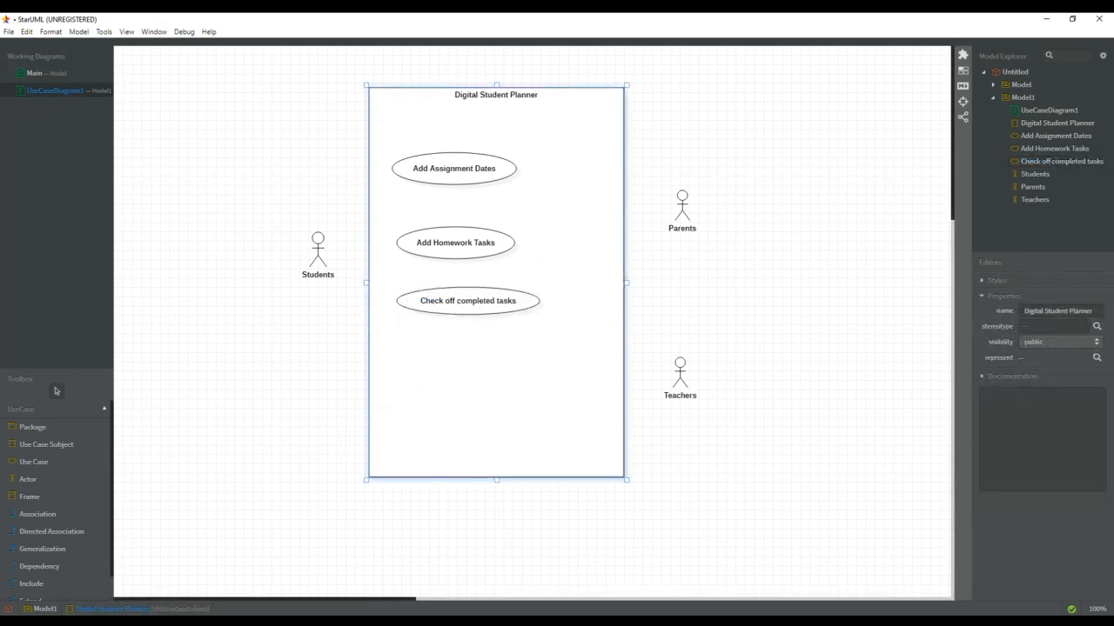
Draw a use case below Check off completed tasks and name it Be reminded of upcoming due dates
left_click(44, 464)
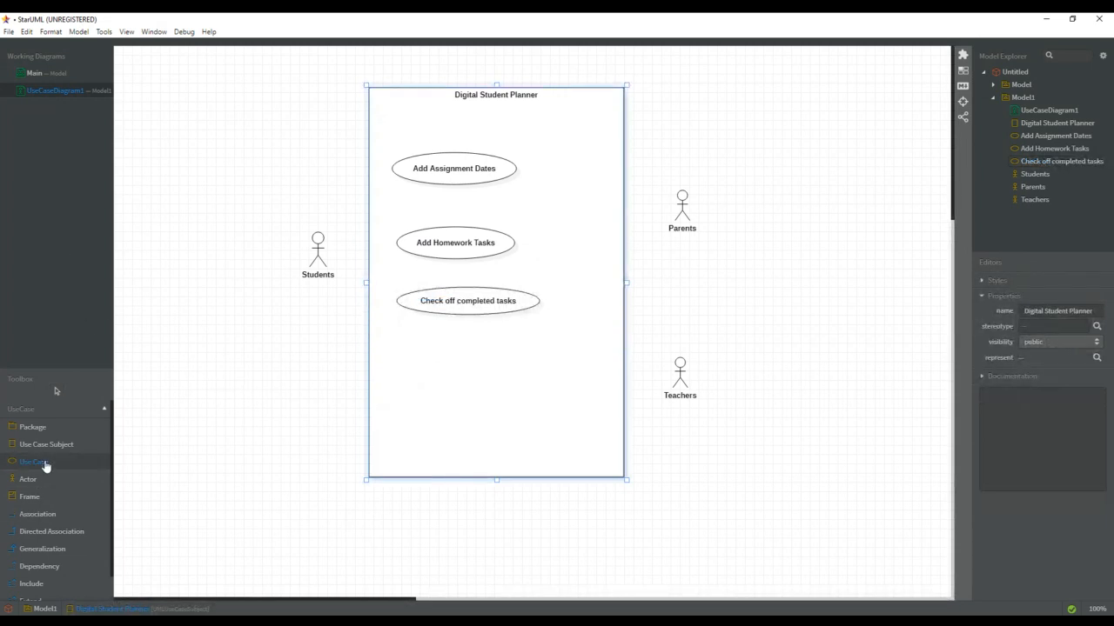
left_click_drag(396, 346, 493, 386)
type("R")
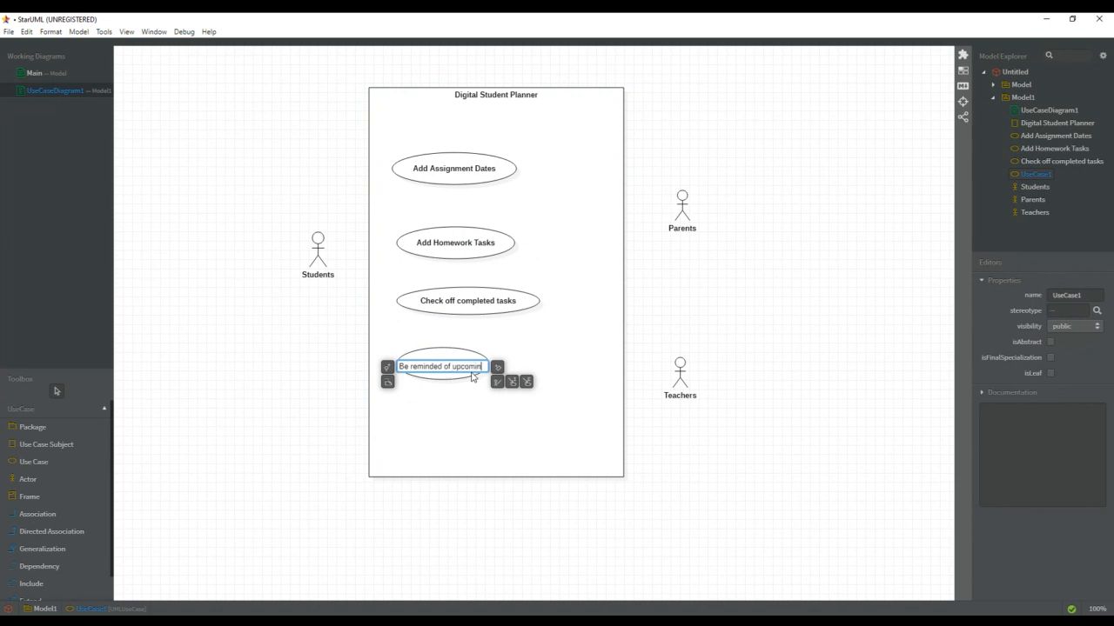
type("g due dates")
left_click(421, 410)
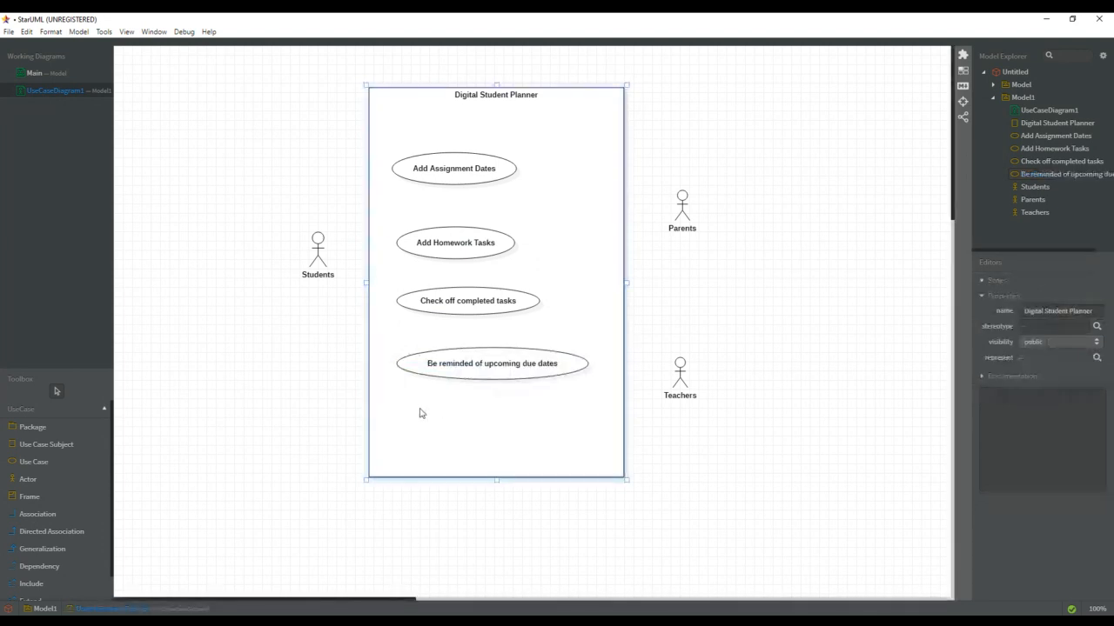
Rename the lowest use case as Due Date Reminders, narrow its ellipse and position it just below Check off completed tasks
left_click_drag(486, 359, 462, 379)
left_click_drag(567, 385, 500, 397)
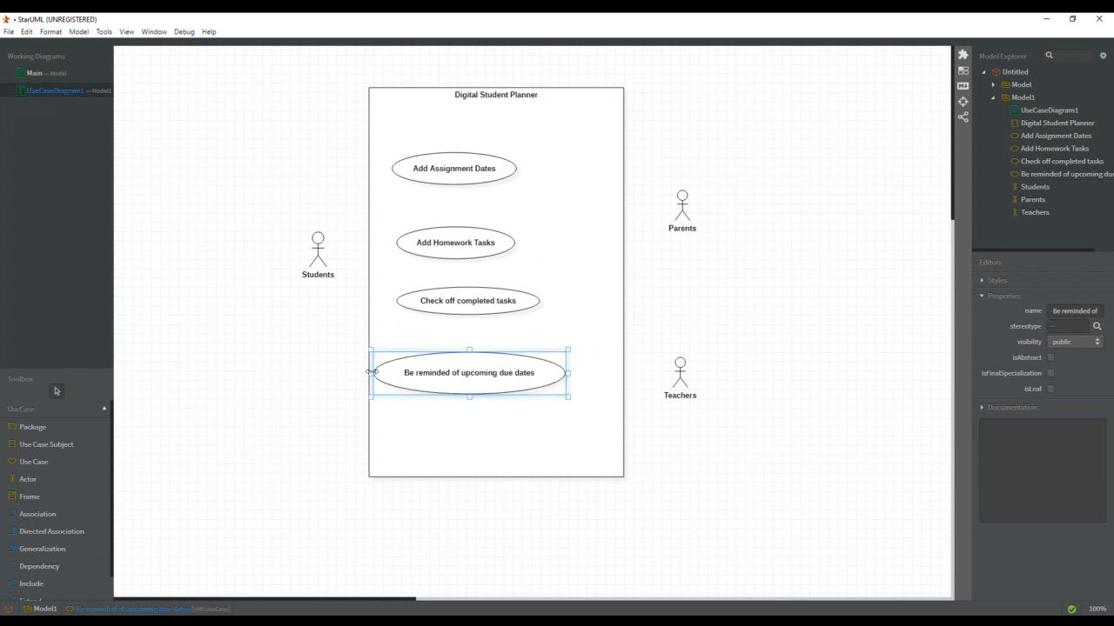
double_click(477, 377)
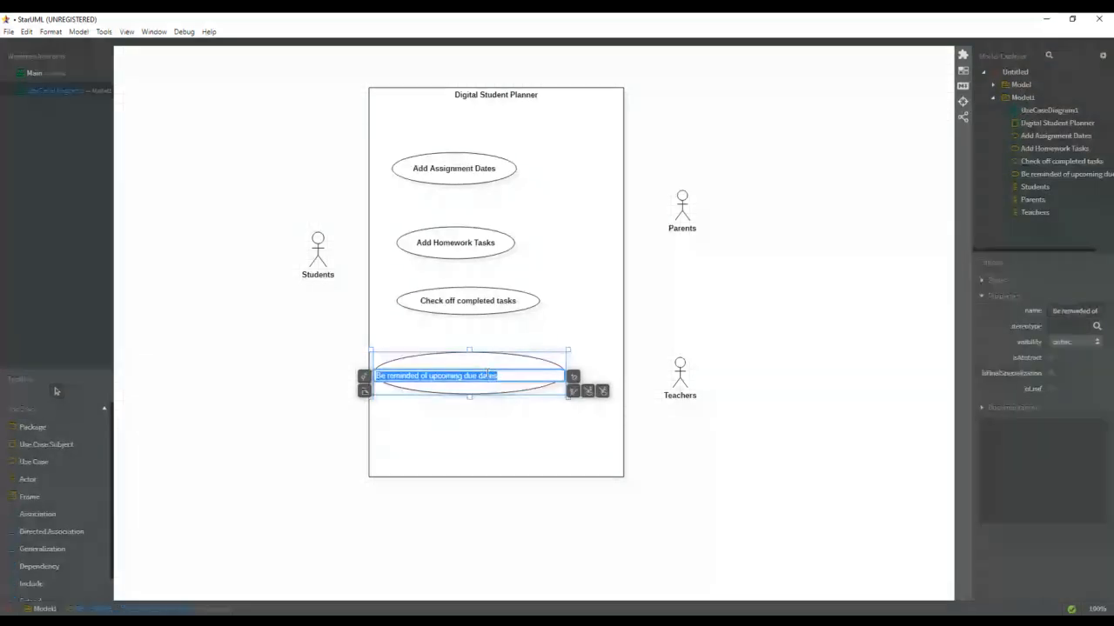
type("Due Date")
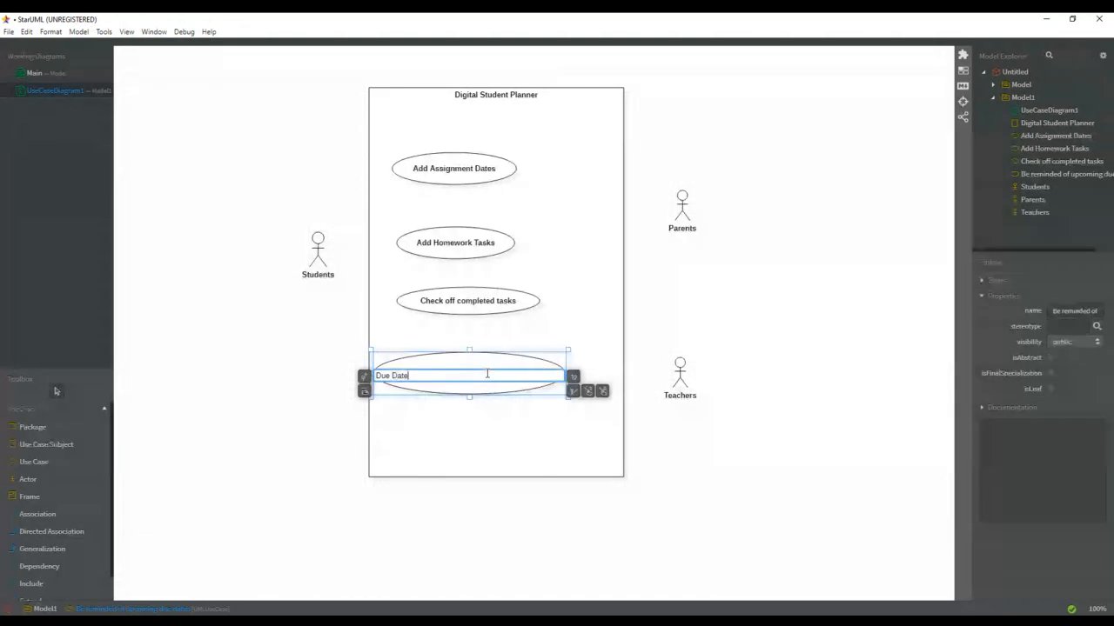
type(" Reminders")
left_click(498, 444)
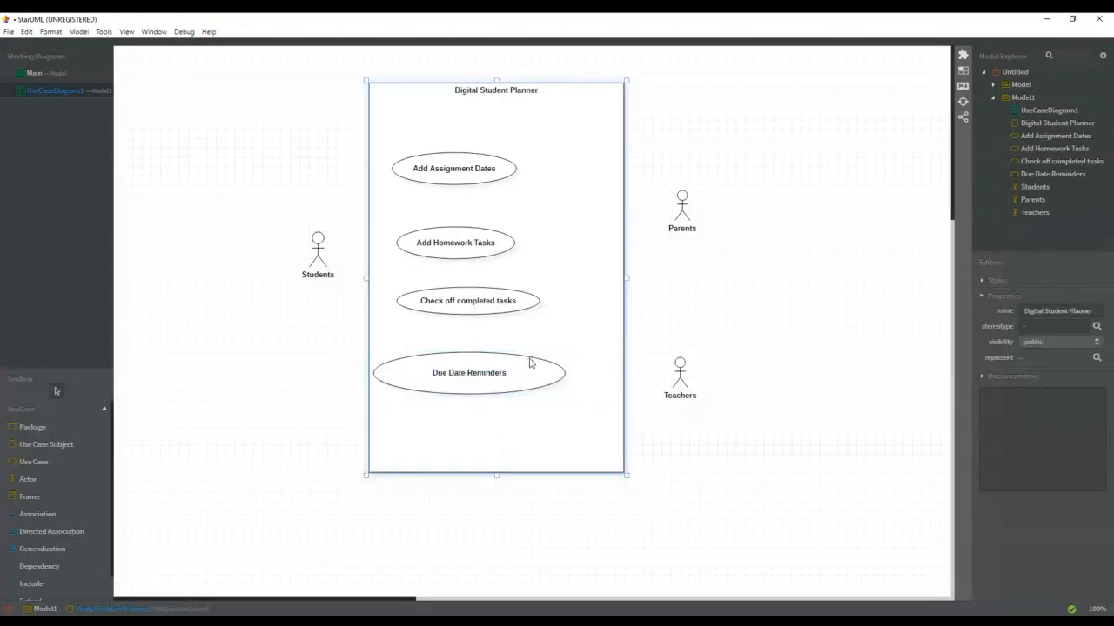
left_click(529, 364)
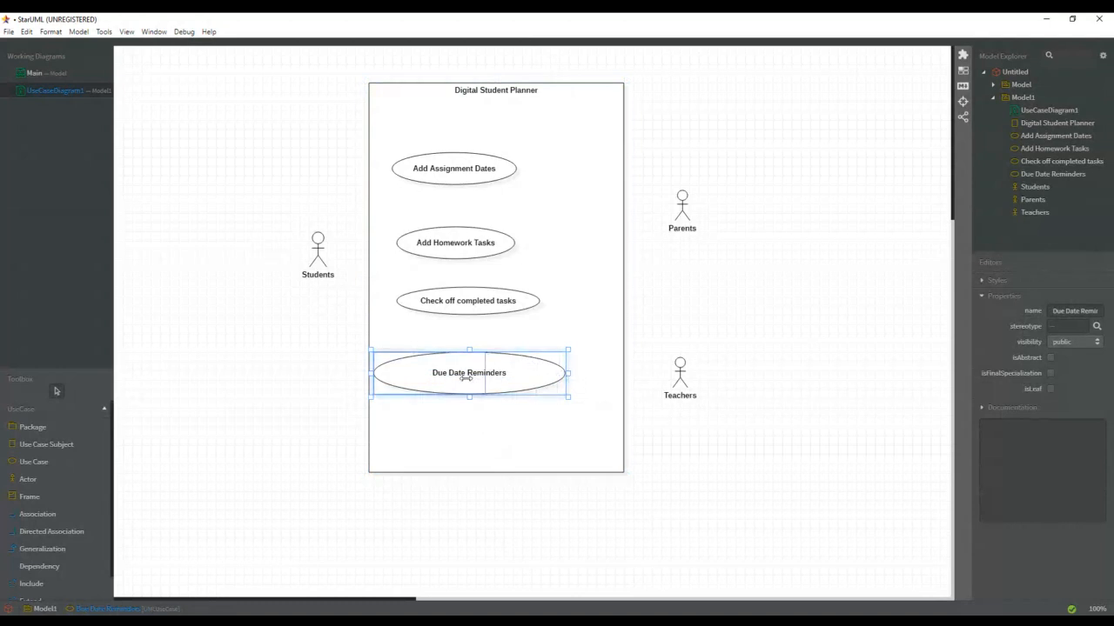
mouse_move(466, 378)
left_mouse_down()
mouse_move(454, 373)
mouse_move(468, 362)
left_mouse_up()
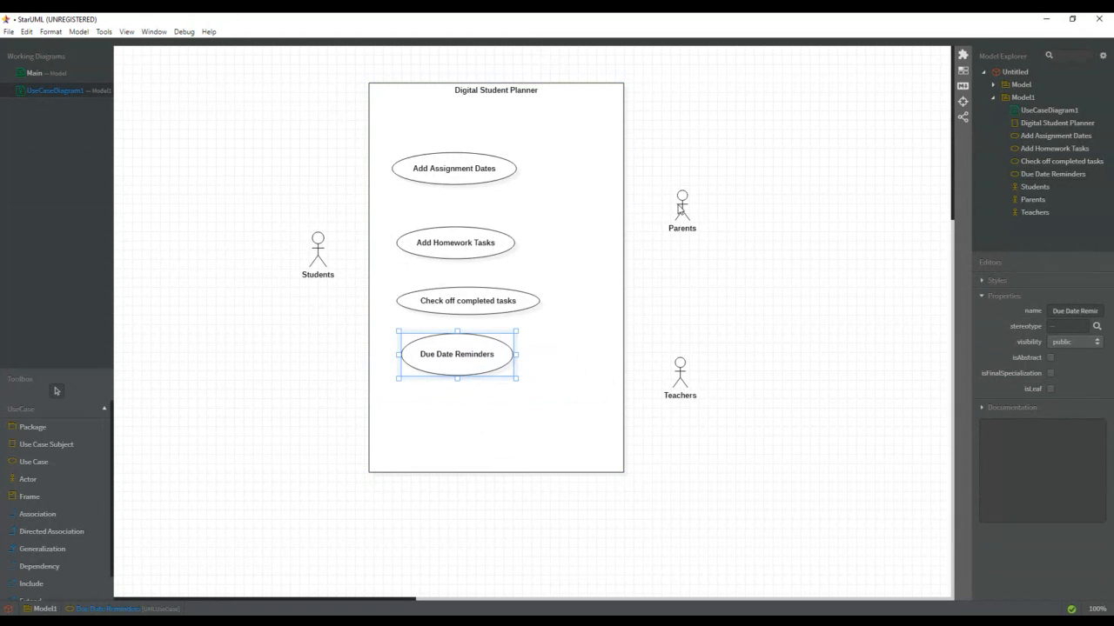
Draw a use case for the Parents actor near the subject's right edge and name it View Due Dates
left_click(683, 210)
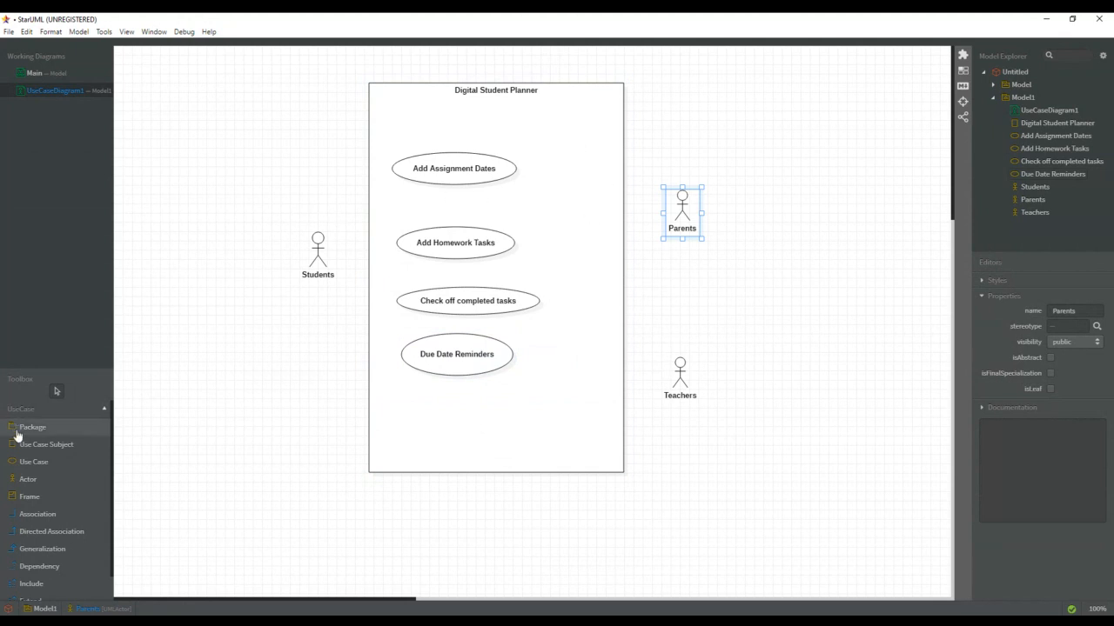
left_click(26, 462)
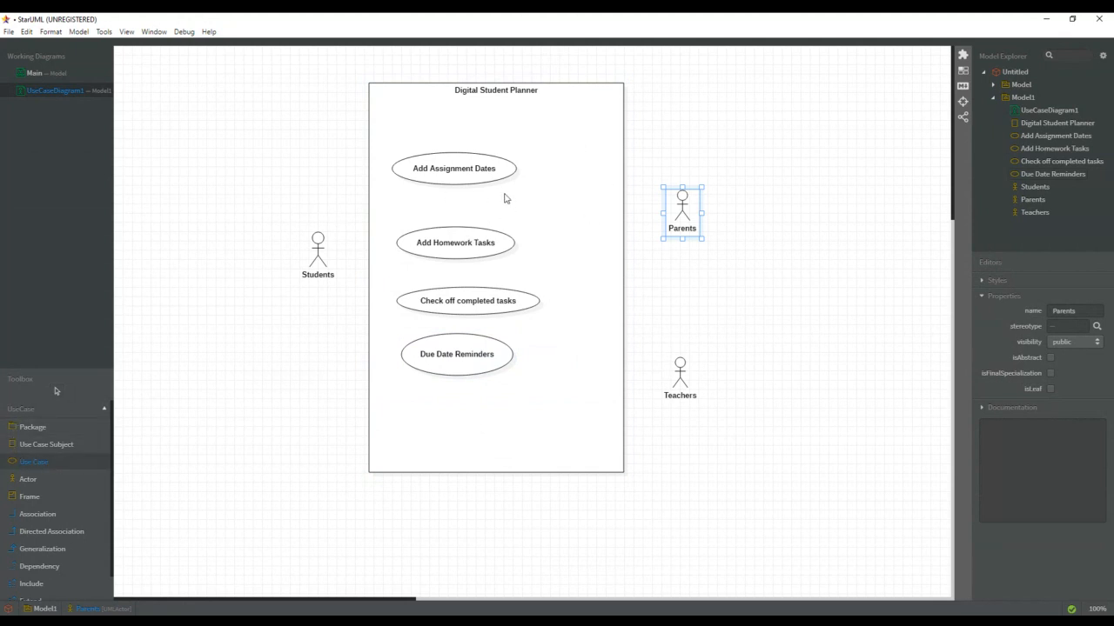
left_click_drag(503, 189, 591, 226)
type("View Due Dates")
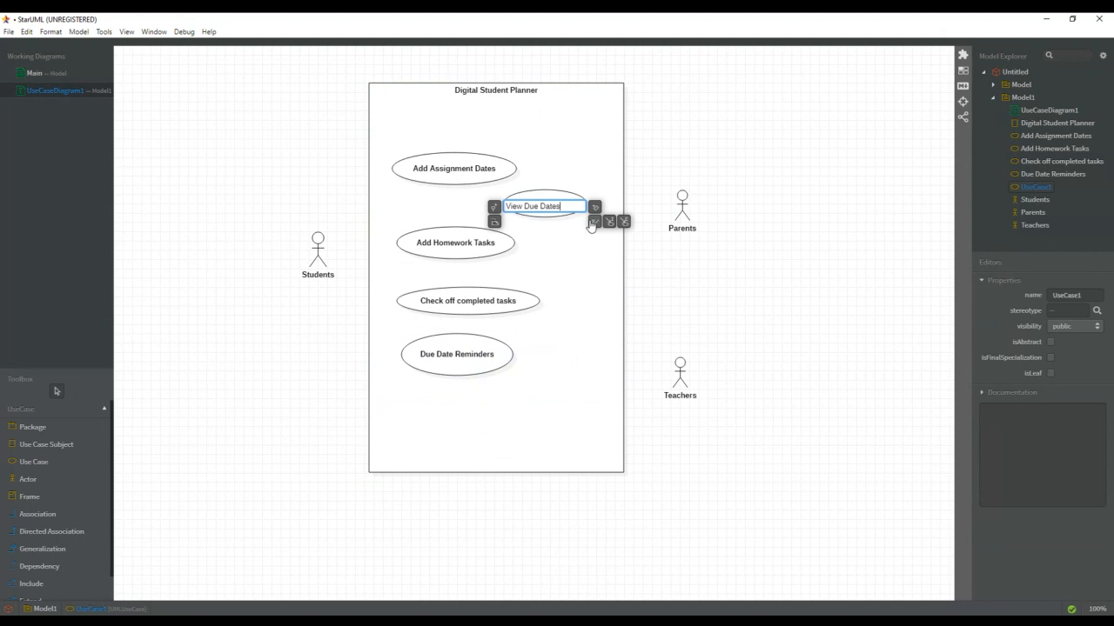
Rearrange the use cases into one column: Check off completed tasks, Due Date Reminders, View Due Dates, Add Assignment Dates and Add Homework Tasks
left_click(640, 285)
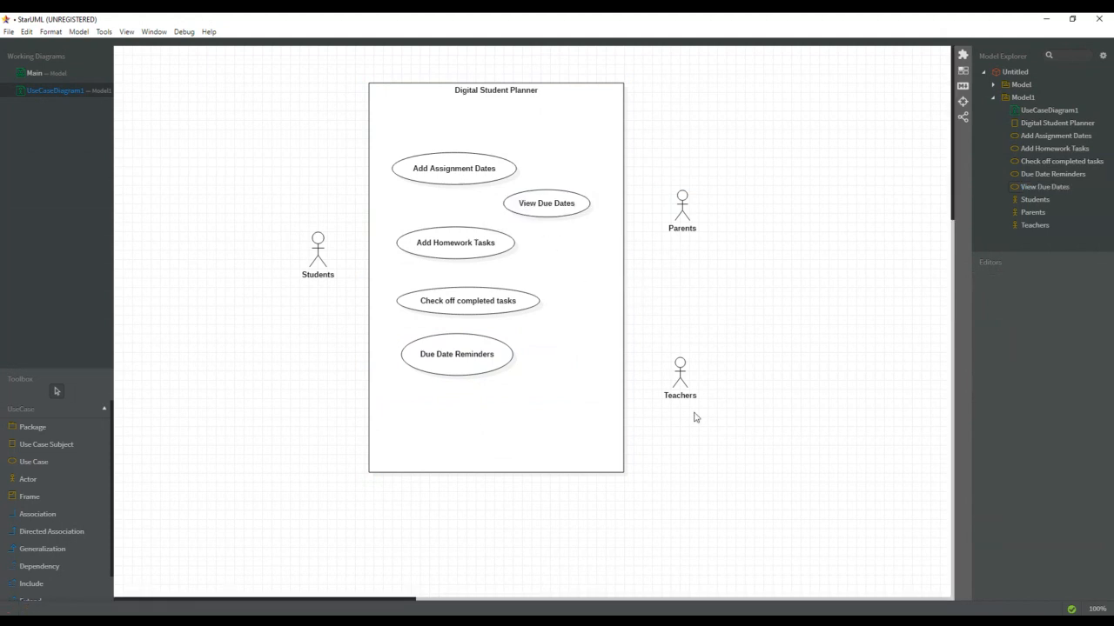
left_click(685, 388)
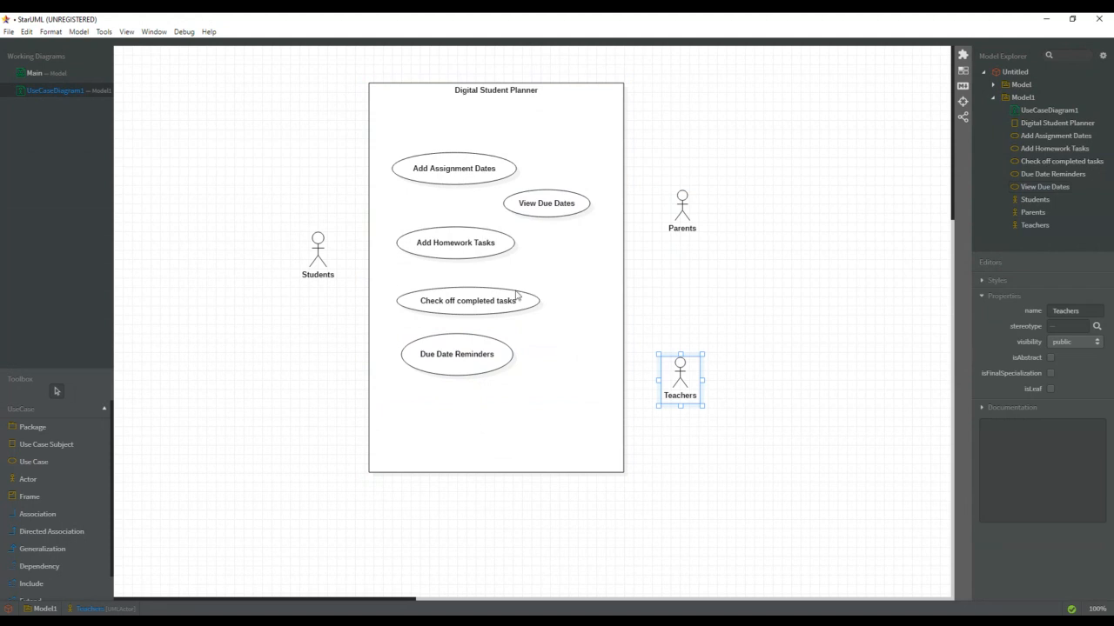
left_click_drag(478, 306, 523, 131)
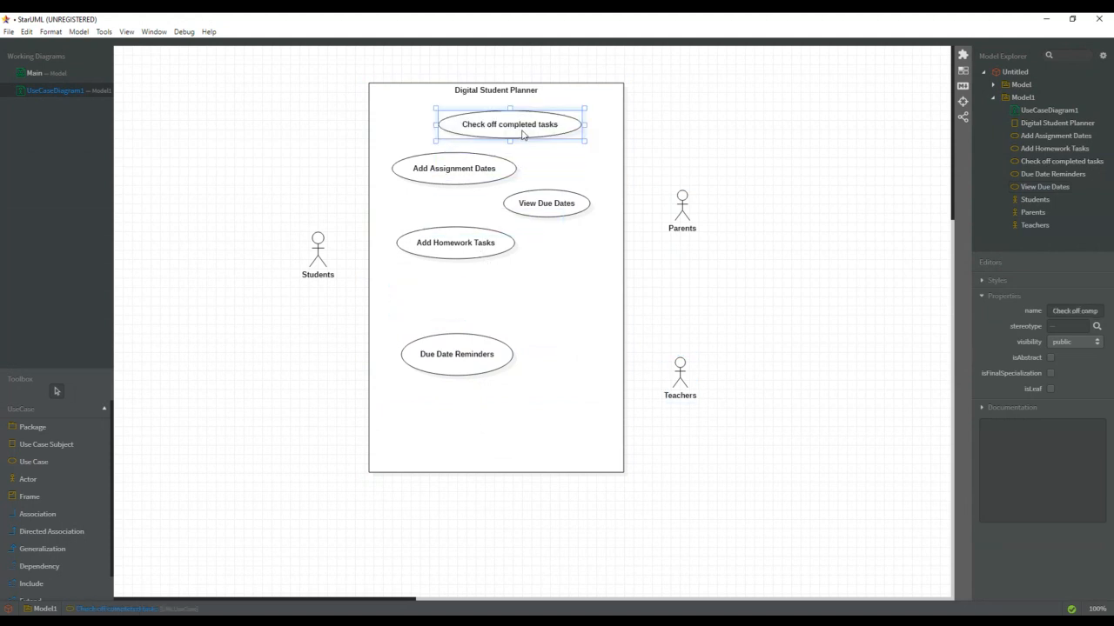
left_click_drag(452, 254, 465, 426)
mouse_move(458, 183)
left_mouse_down()
mouse_move(472, 322)
mouse_move(461, 197)
mouse_move(447, 203)
mouse_move(450, 229)
mouse_move(455, 251)
mouse_move(459, 193)
left_mouse_up()
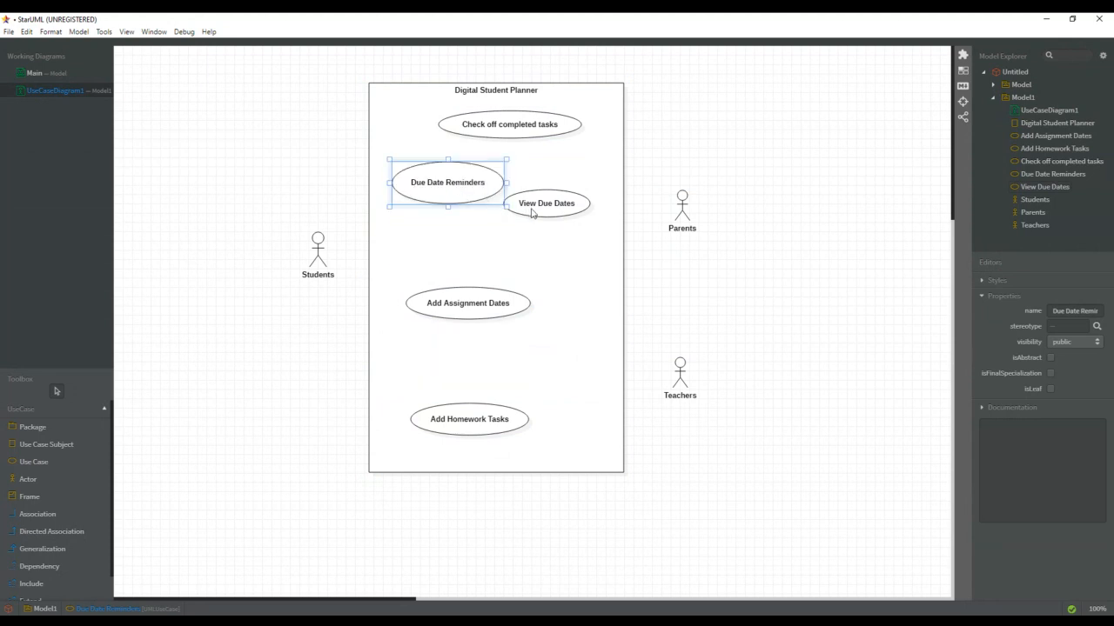
left_click_drag(533, 213, 450, 258)
left_click_drag(459, 201, 496, 209)
left_click_drag(520, 133, 482, 152)
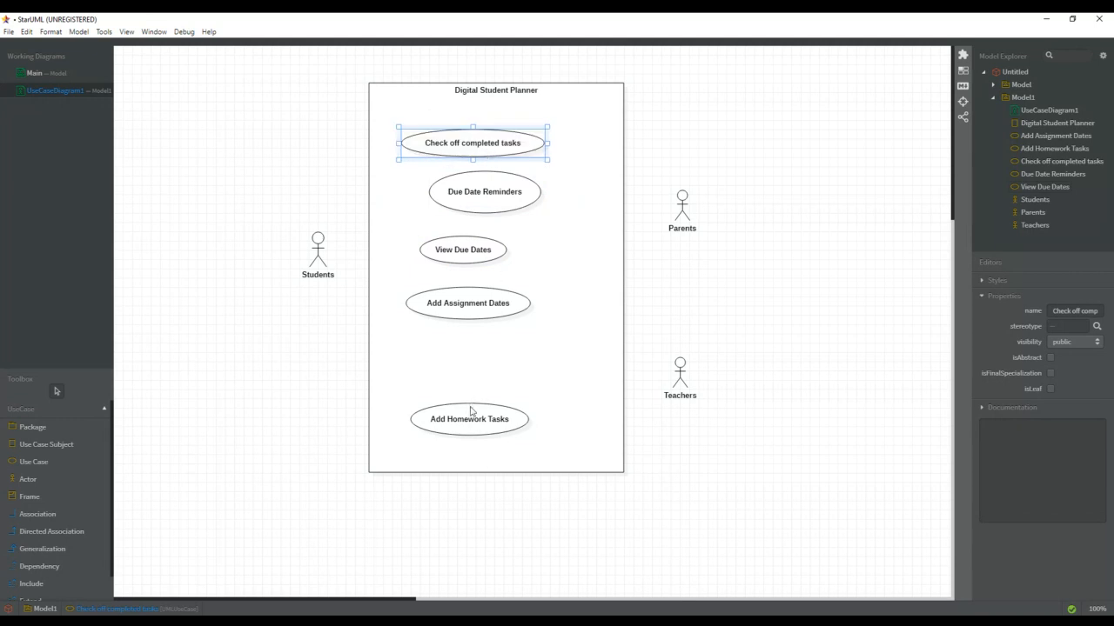
left_click_drag(470, 405, 468, 355)
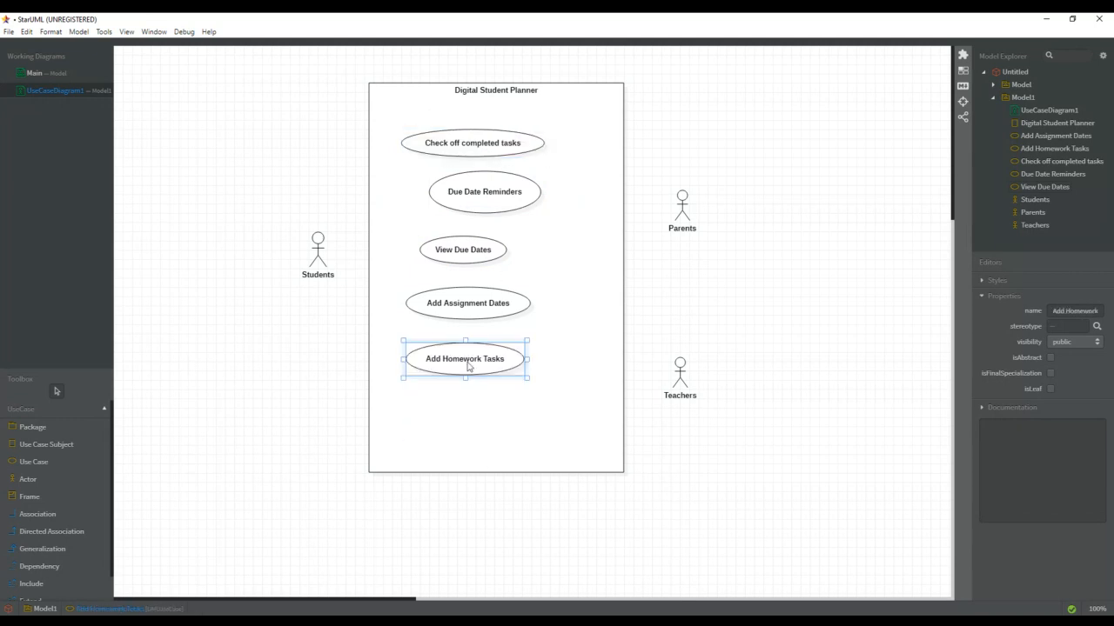
Shorten the Digital Student Planner subject to end just below Add Homework Tasks and move the Teachers actor up beside that use case
left_click(488, 480)
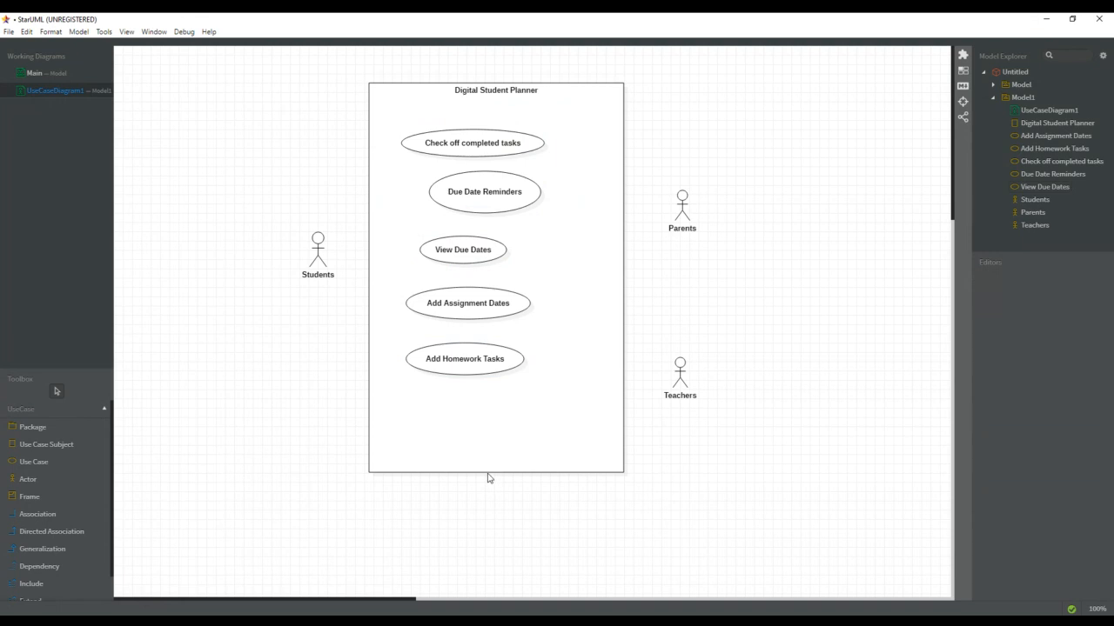
left_click(492, 474)
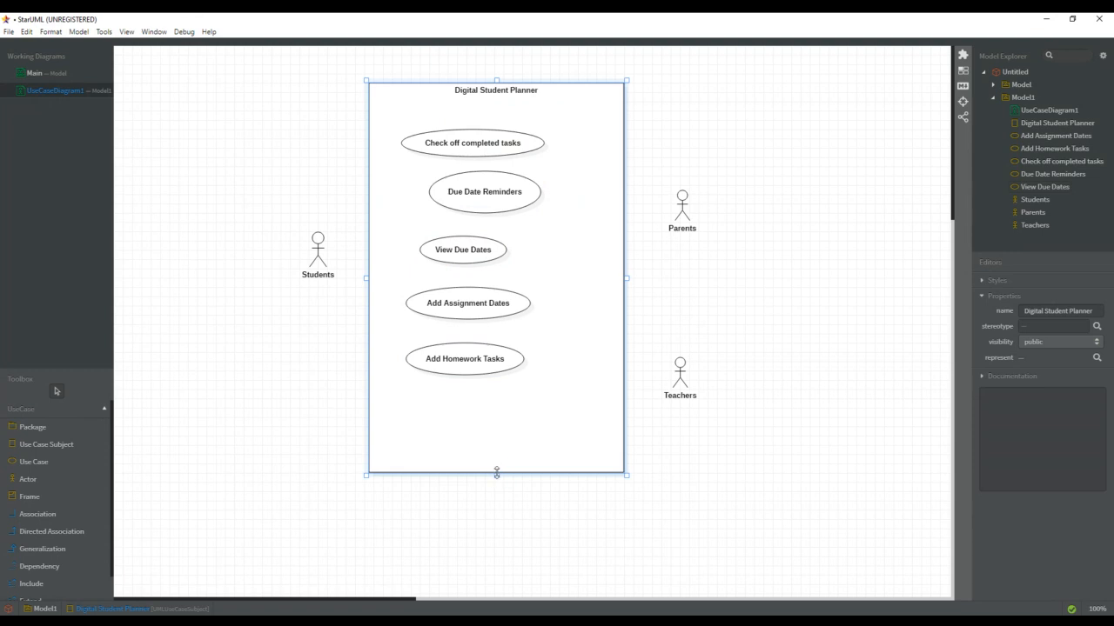
left_click_drag(497, 473, 499, 406)
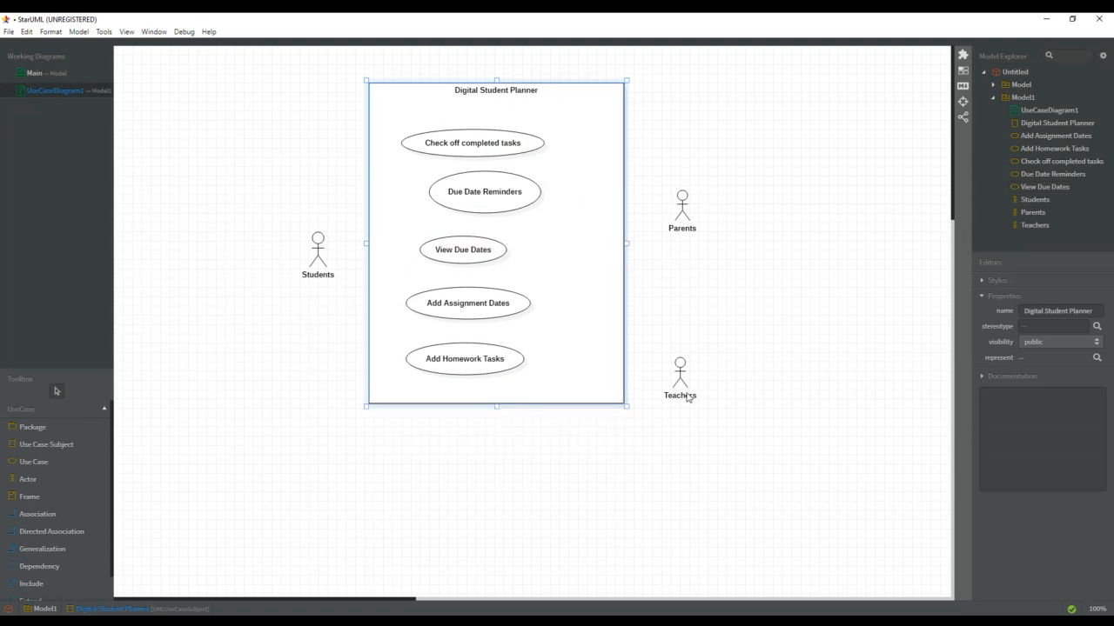
left_click_drag(687, 398, 667, 353)
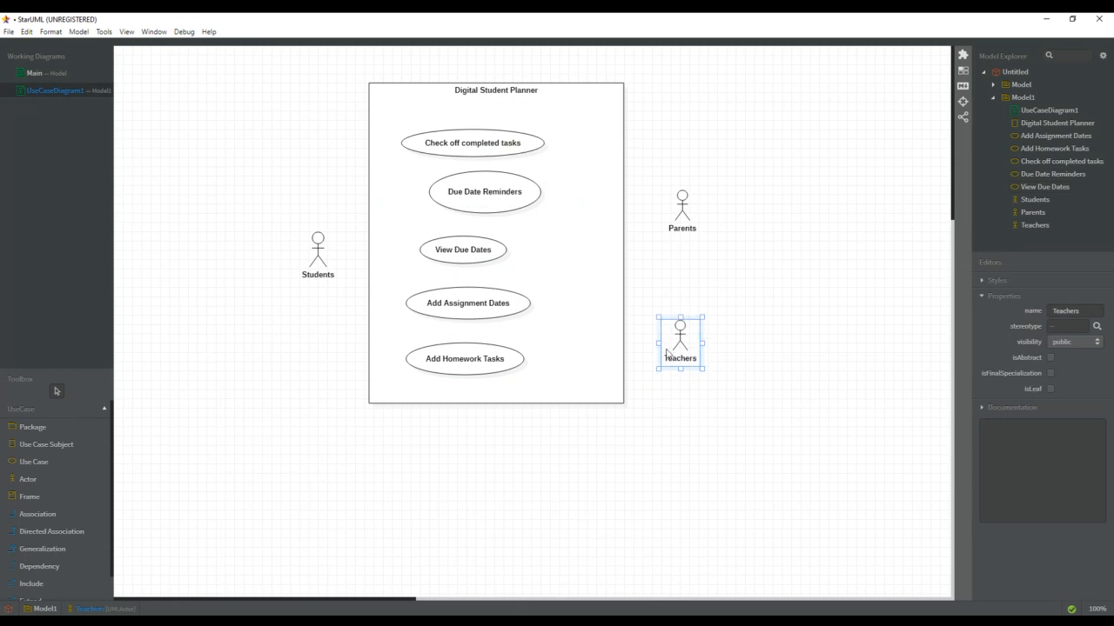
double_click(481, 357)
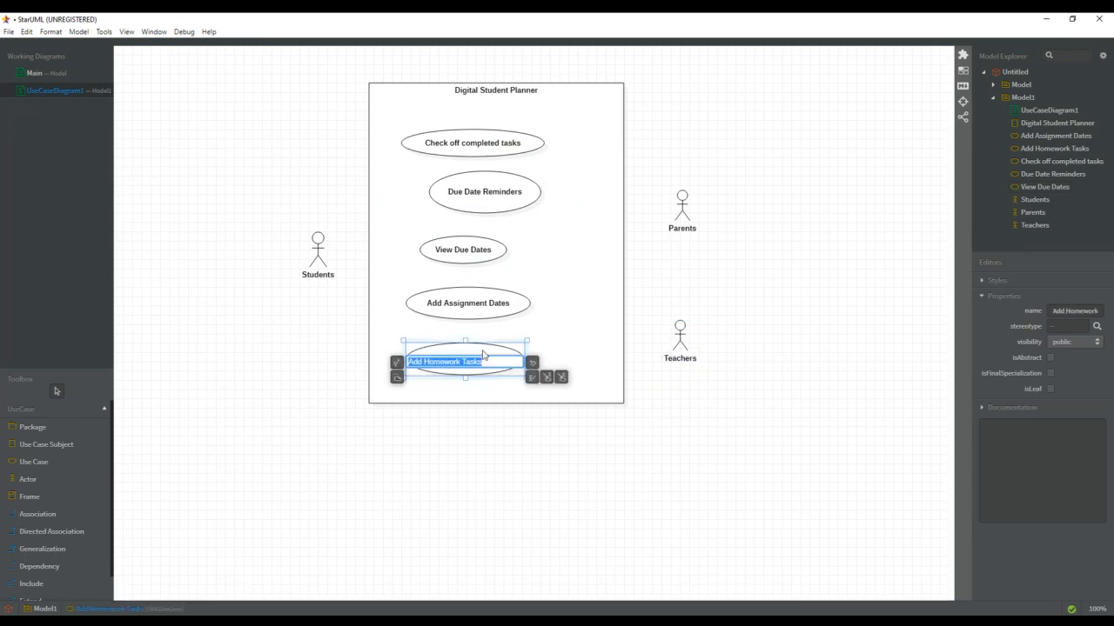
left_click(573, 328)
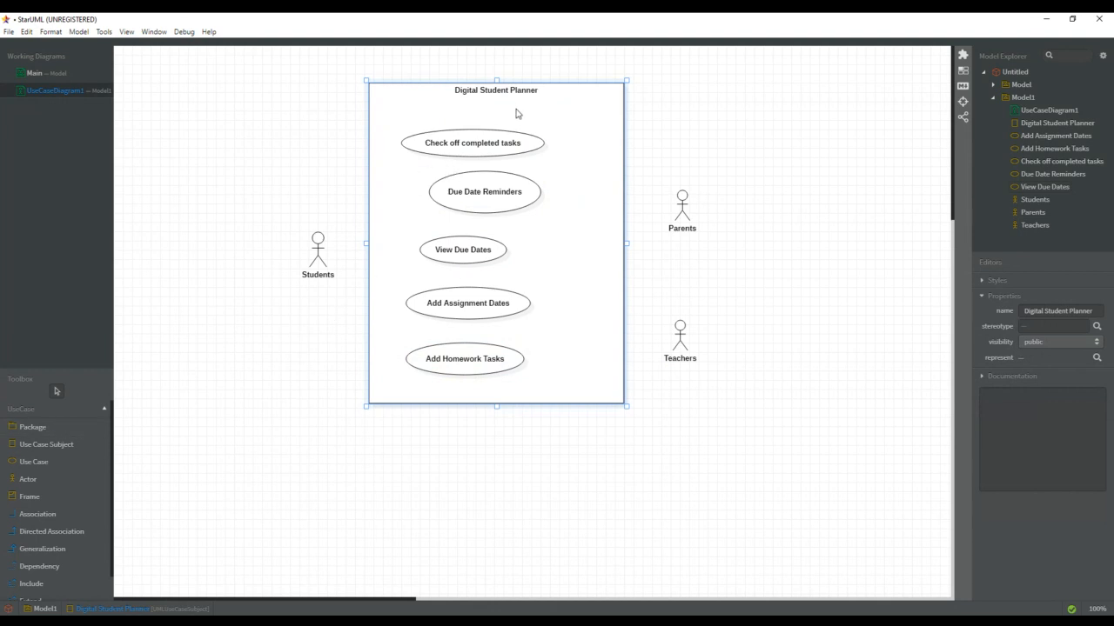
Draw associations from the Students actor to Check off completed tasks, Due Date Reminders and View Due Dates
left_click(54, 519)
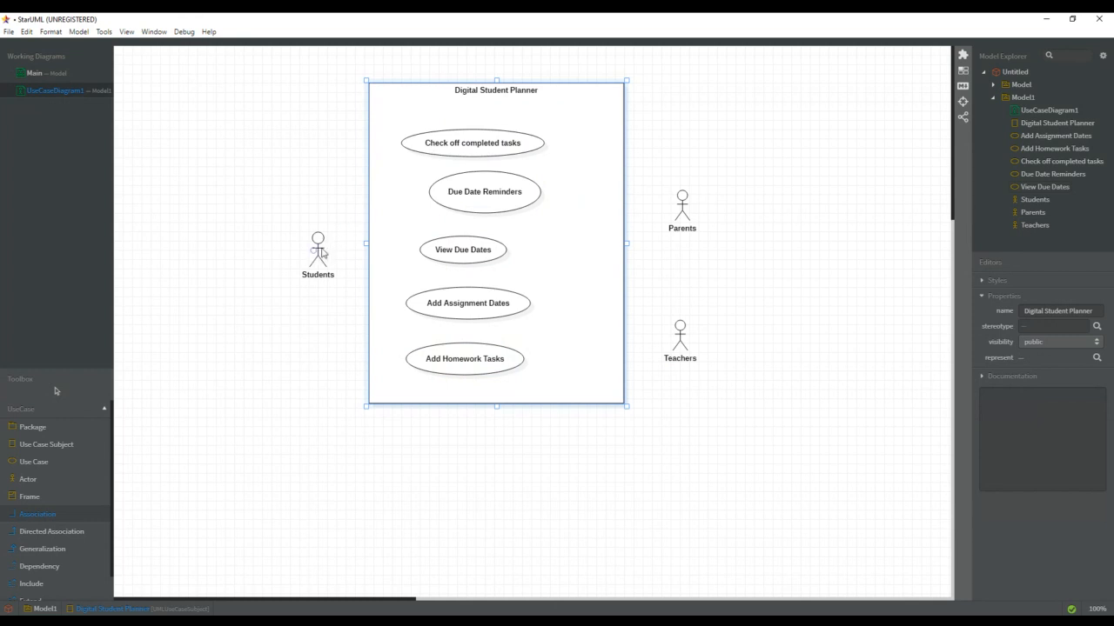
left_click_drag(320, 254, 444, 150)
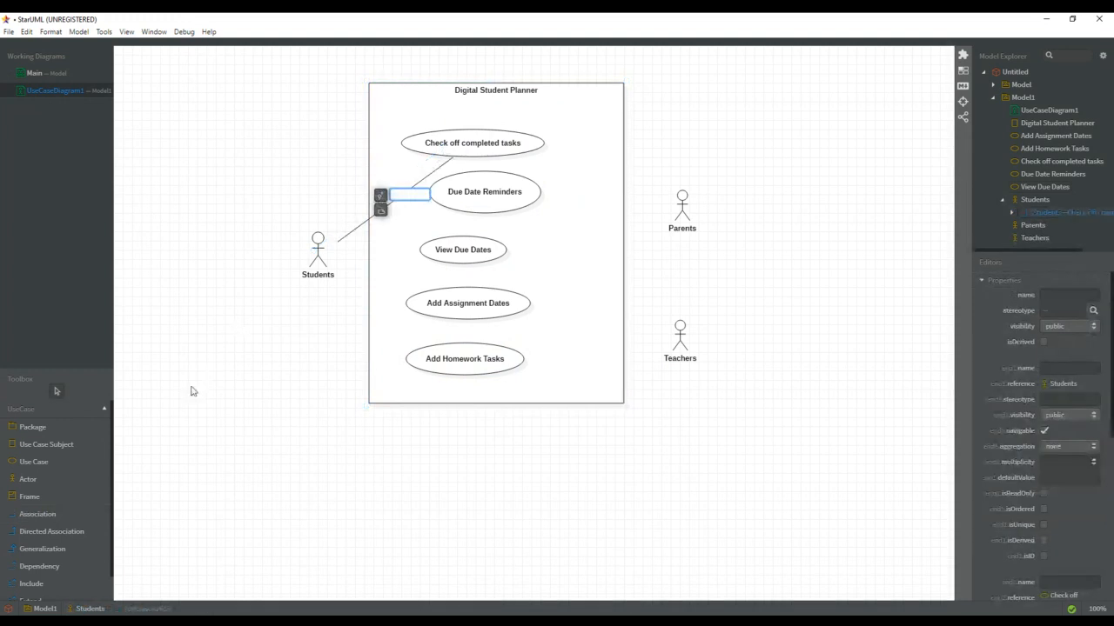
left_click(67, 513)
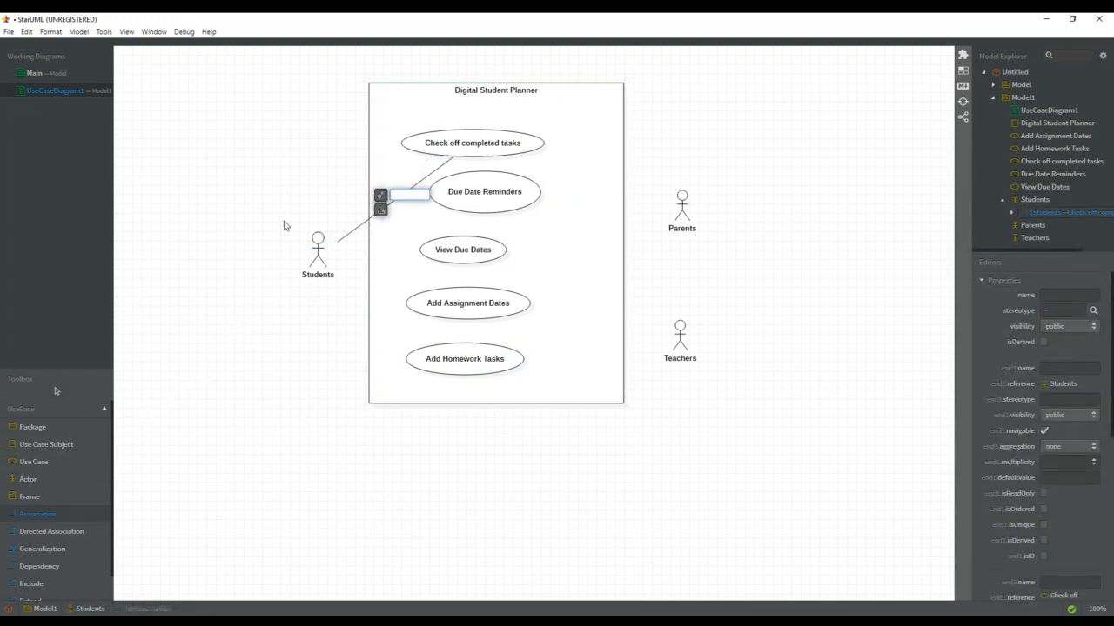
left_click_drag(318, 256, 468, 204)
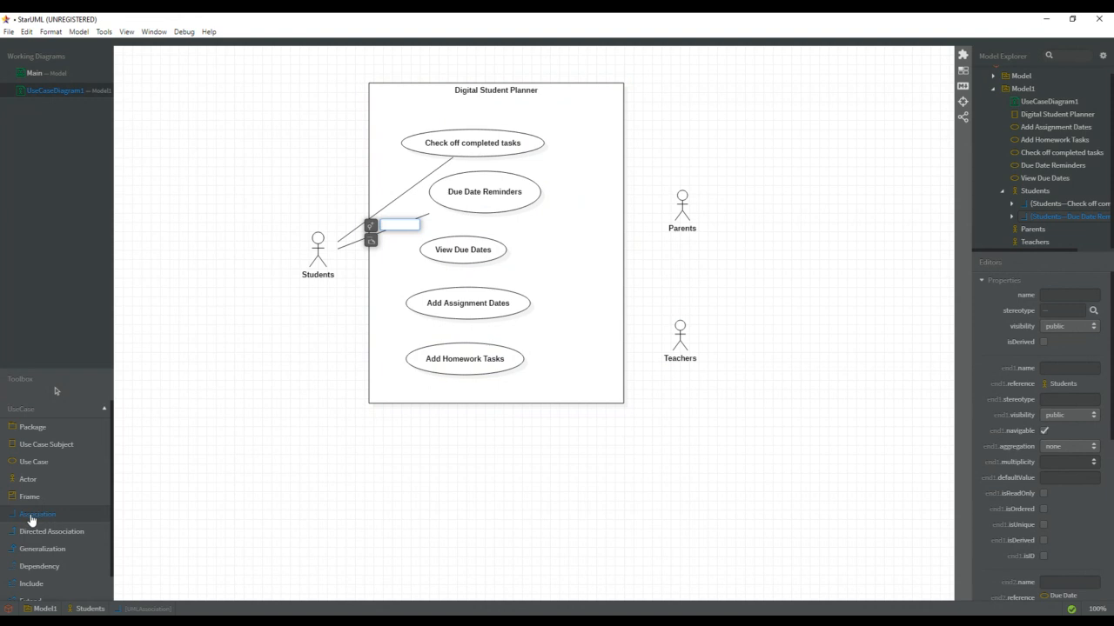
left_click(77, 513)
left_click_drag(321, 261, 447, 256)
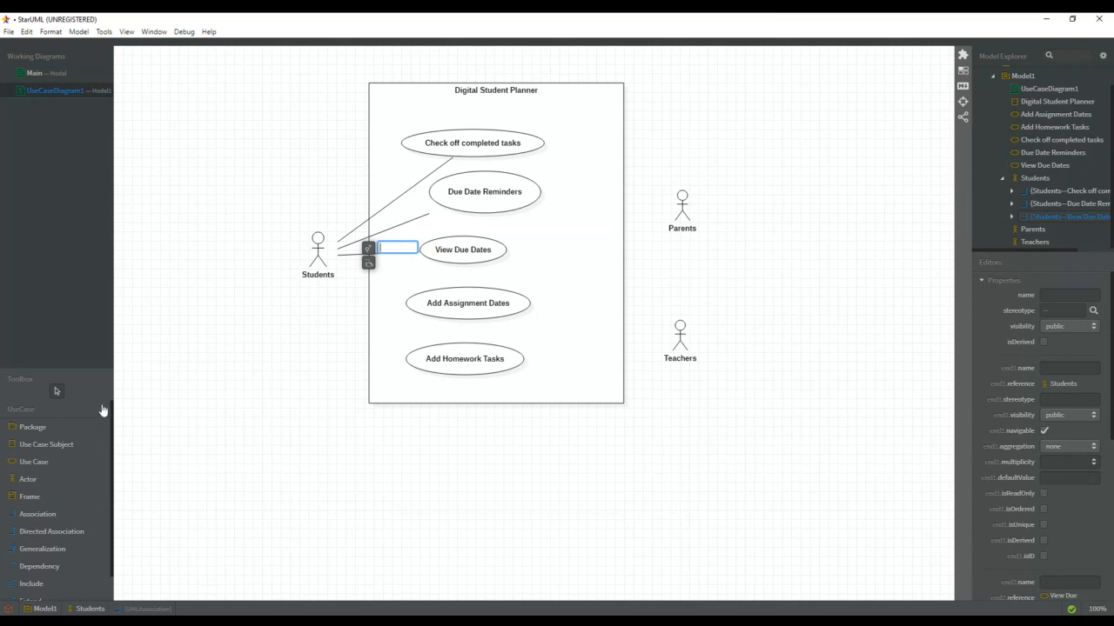
Nudge the Students actor slightly up and away from the subject, and shift View Due Dates slightly toward the Parents side
left_click(321, 259)
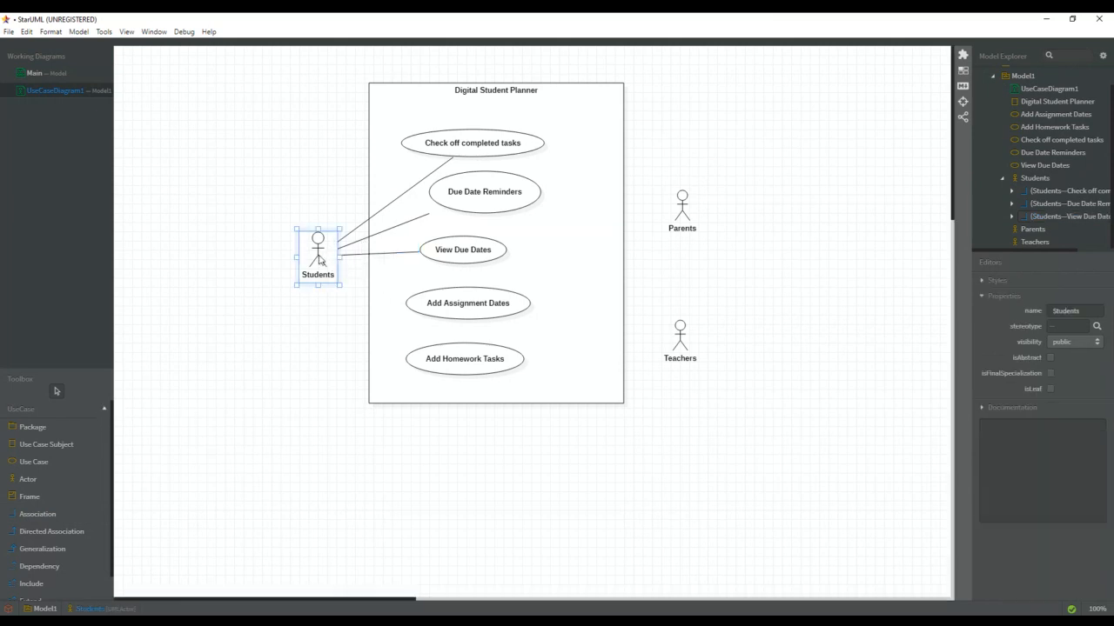
mouse_move(321, 258)
left_mouse_down()
mouse_move(324, 221)
mouse_move(316, 255)
left_mouse_up()
key("ctrl+z")
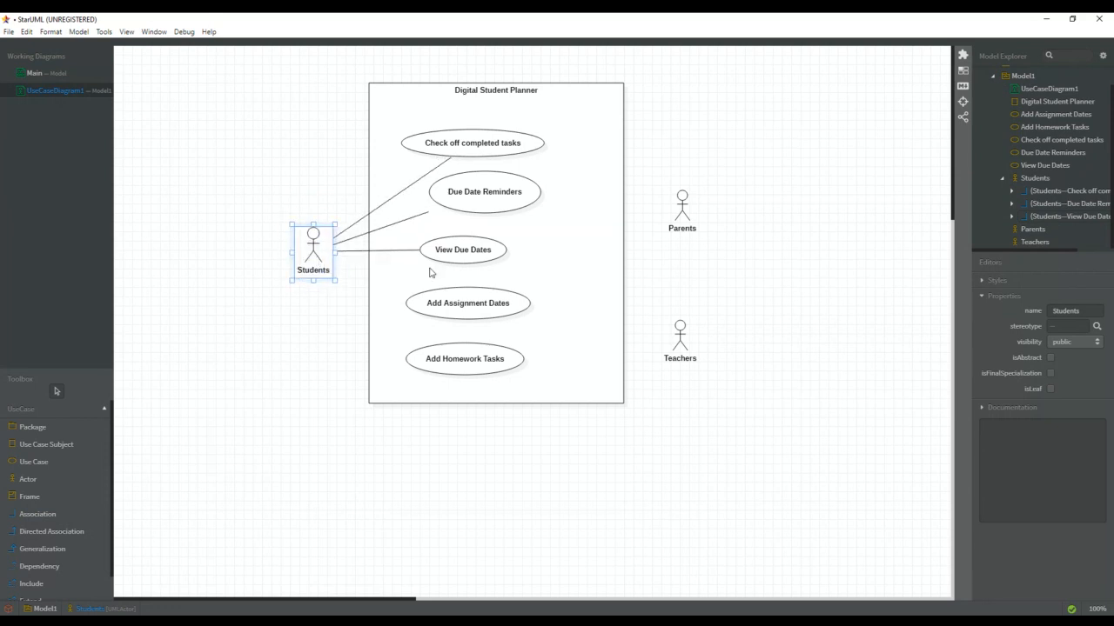
mouse_move(466, 258)
left_mouse_down()
mouse_move(426, 308)
mouse_move(333, 345)
mouse_move(437, 285)
mouse_move(446, 265)
mouse_move(479, 258)
left_mouse_up()
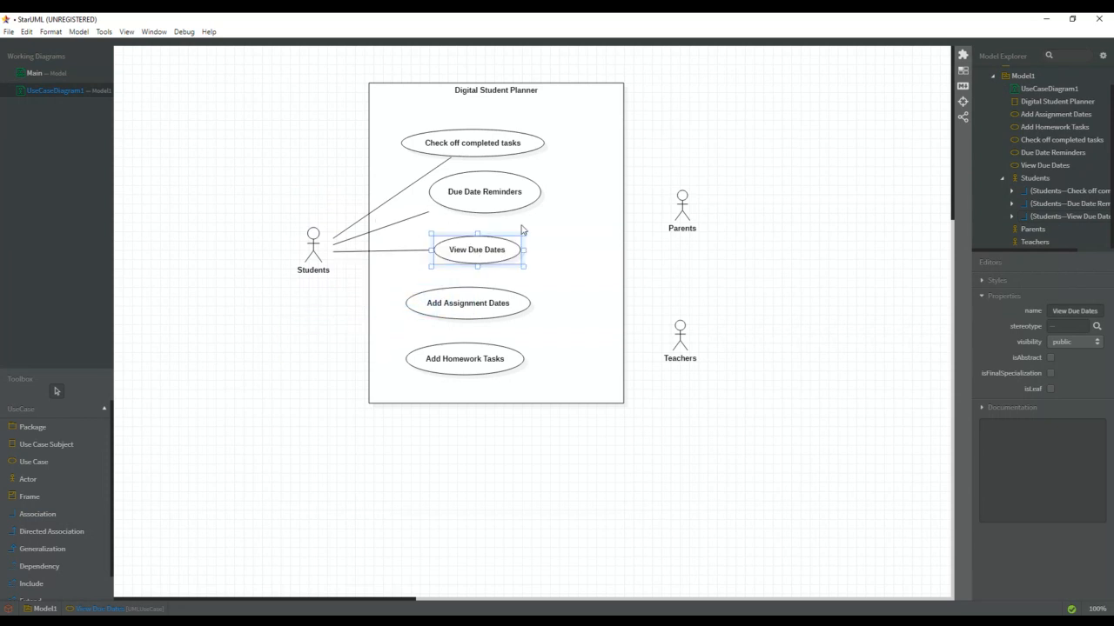
Draw associations from the Students actor to Add Assignment Dates and Add Homework Tasks
left_click(52, 515)
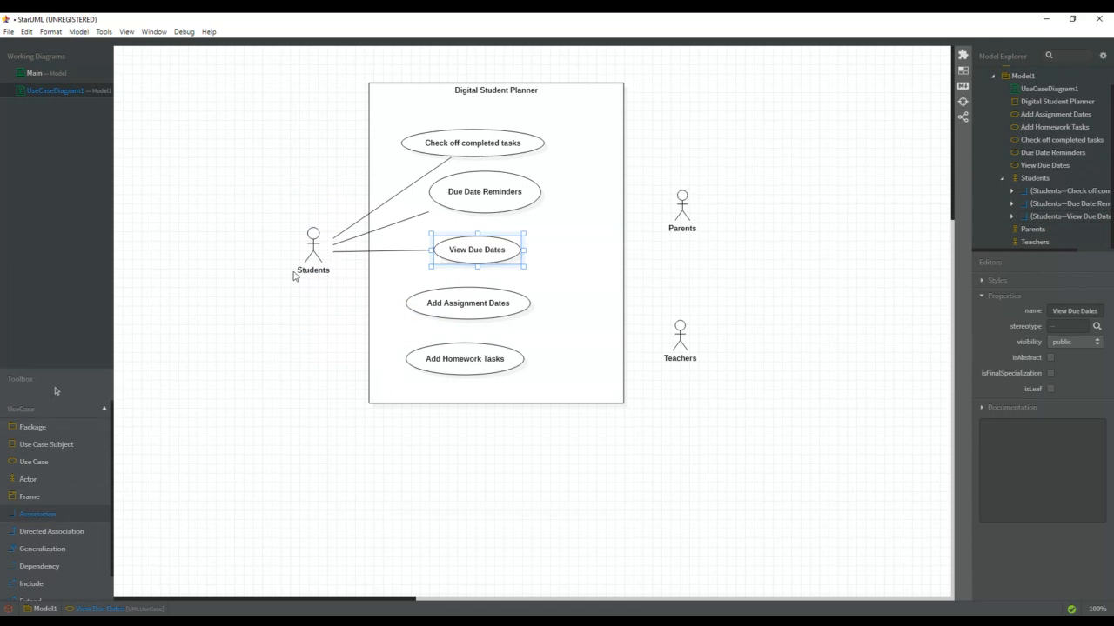
left_click_drag(315, 254, 425, 305)
left_click(41, 515)
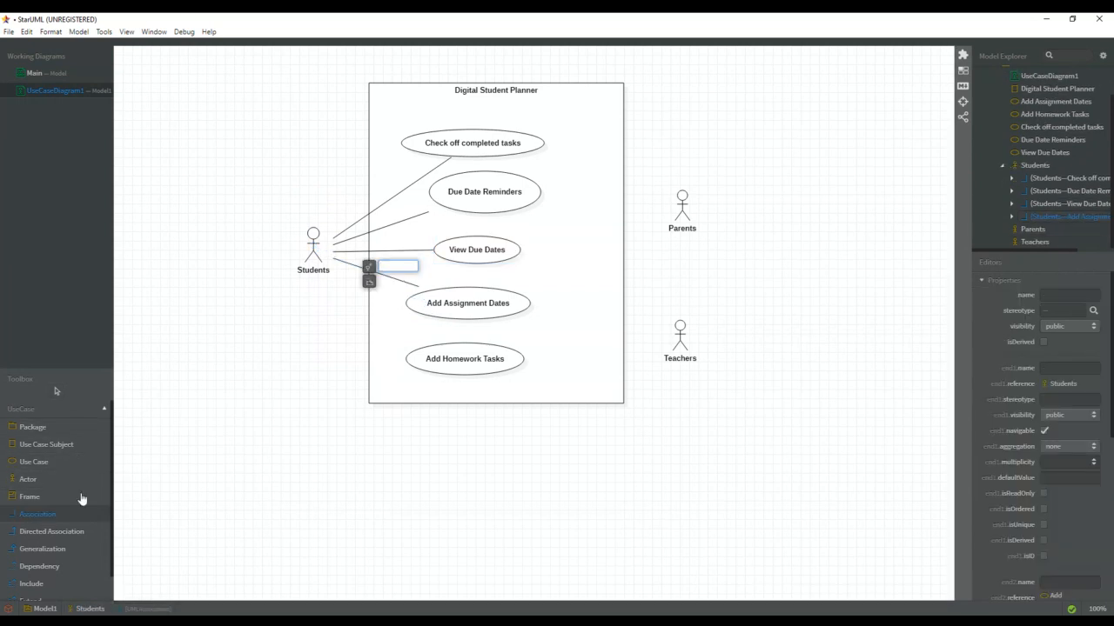
left_click_drag(316, 255, 426, 358)
Connect the Teachers actor to Add Homework Tasks and Add Assignment Dates with associations
left_click(43, 514)
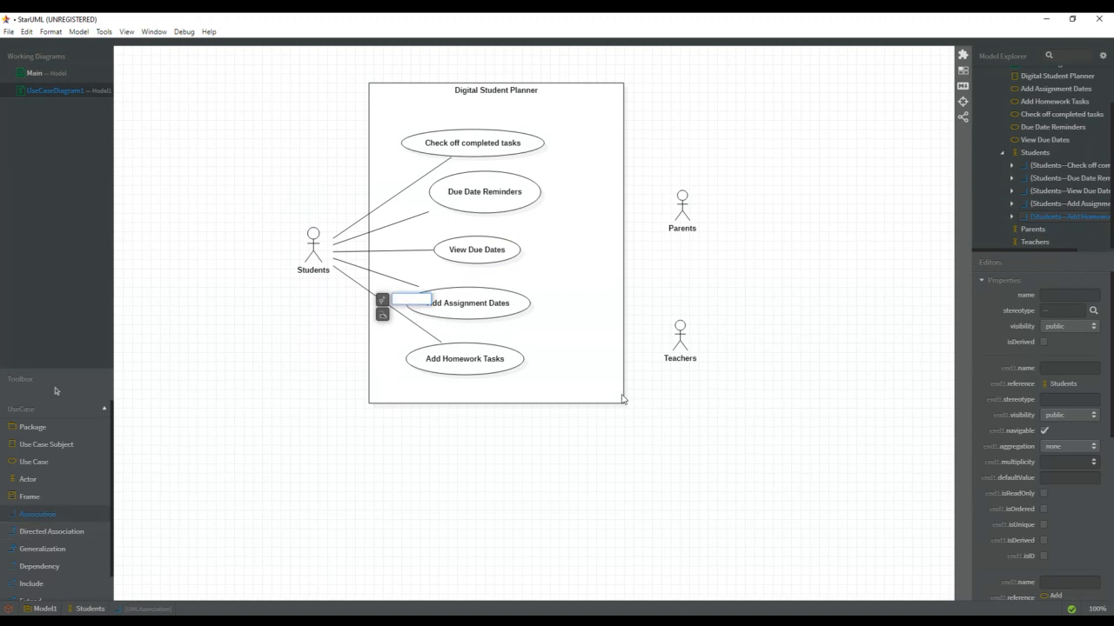
left_click_drag(676, 346, 490, 369)
left_click(37, 514)
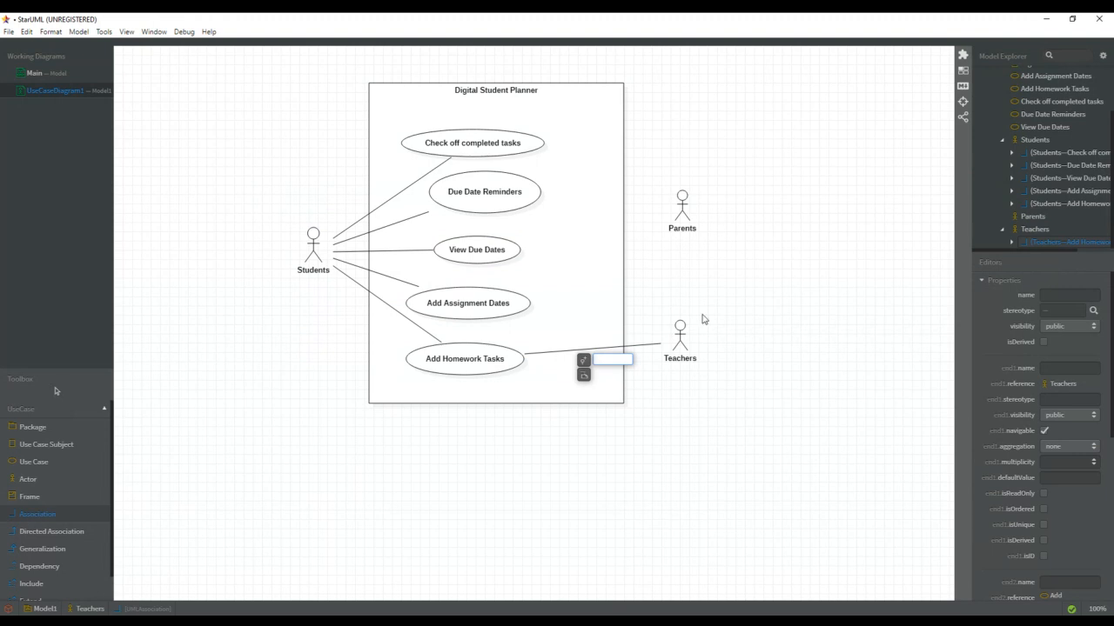
left_click_drag(649, 338, 505, 309)
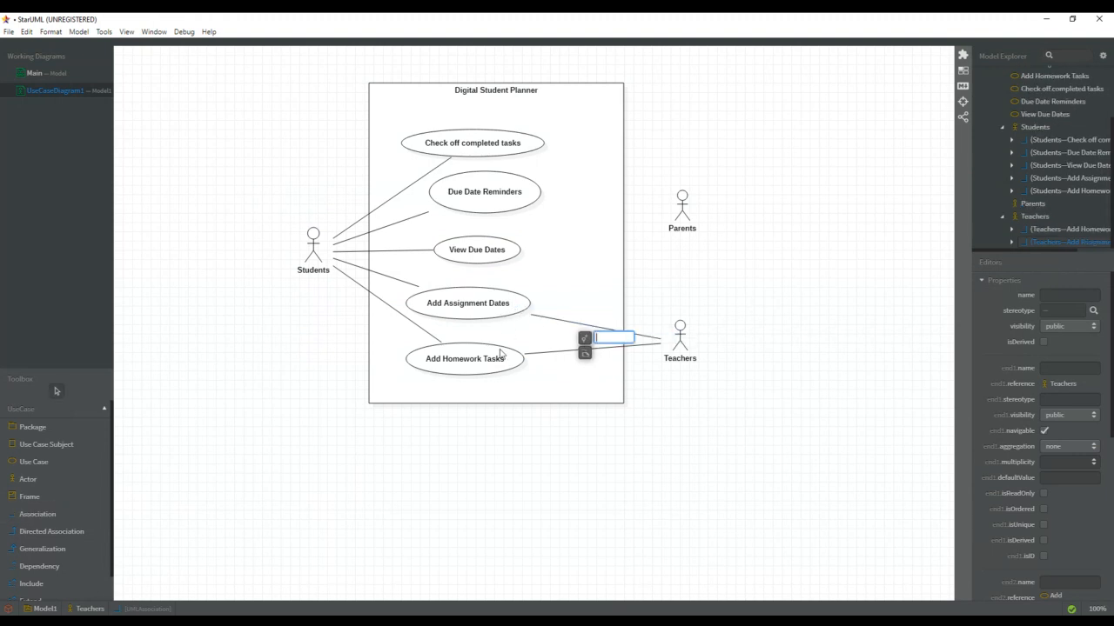
Connect the Parents actor to View Due Dates with an association, leaving it unnamed
left_click(36, 514)
left_click_drag(682, 216, 503, 255)
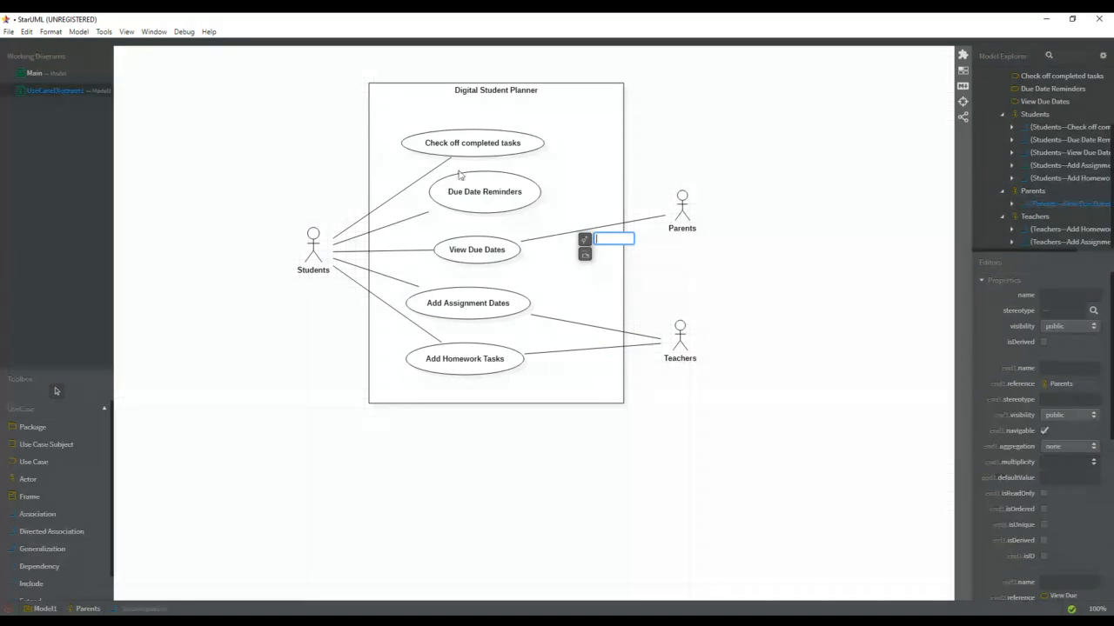
left_click(524, 451)
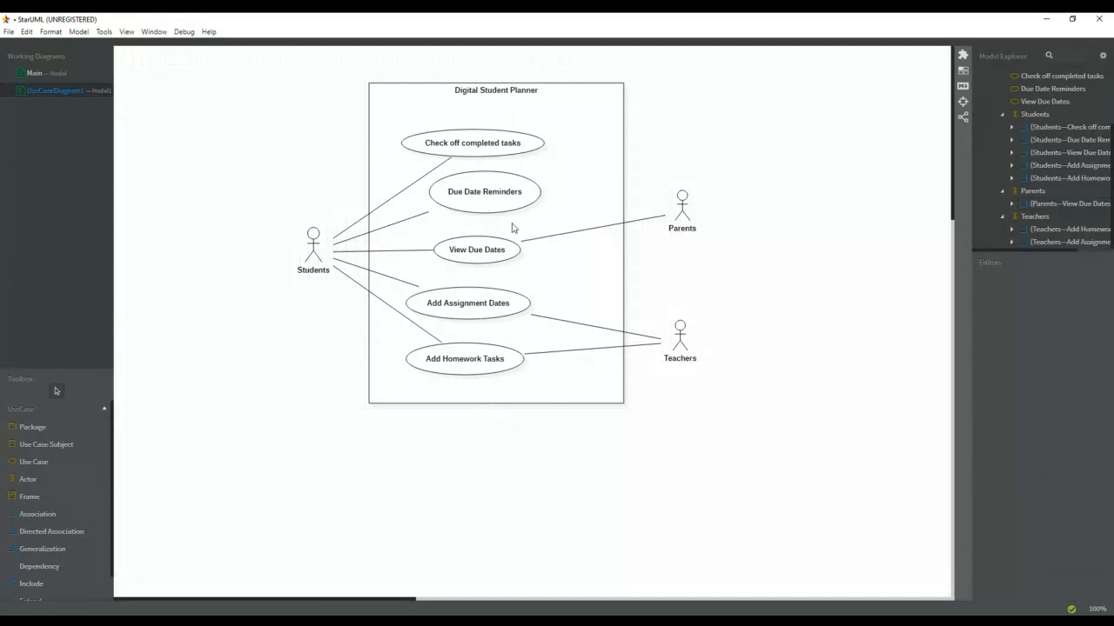
Save the project as "student planner models" in the Documents folder 2022 > 12 DS > school planner project
left_click(8, 33)
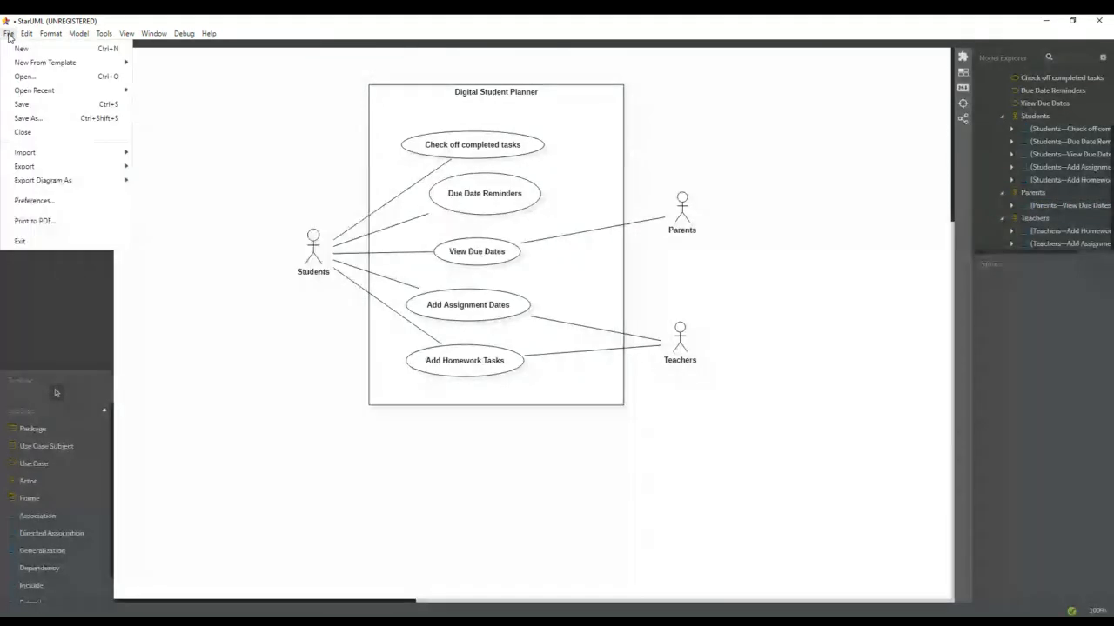
left_click(35, 106)
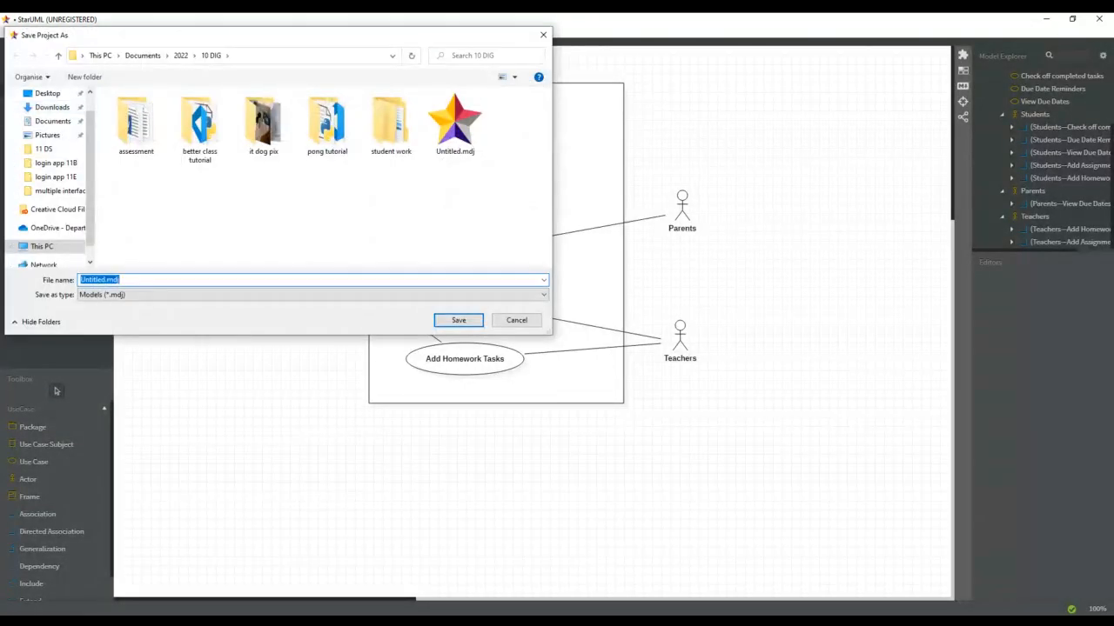
left_click(180, 55)
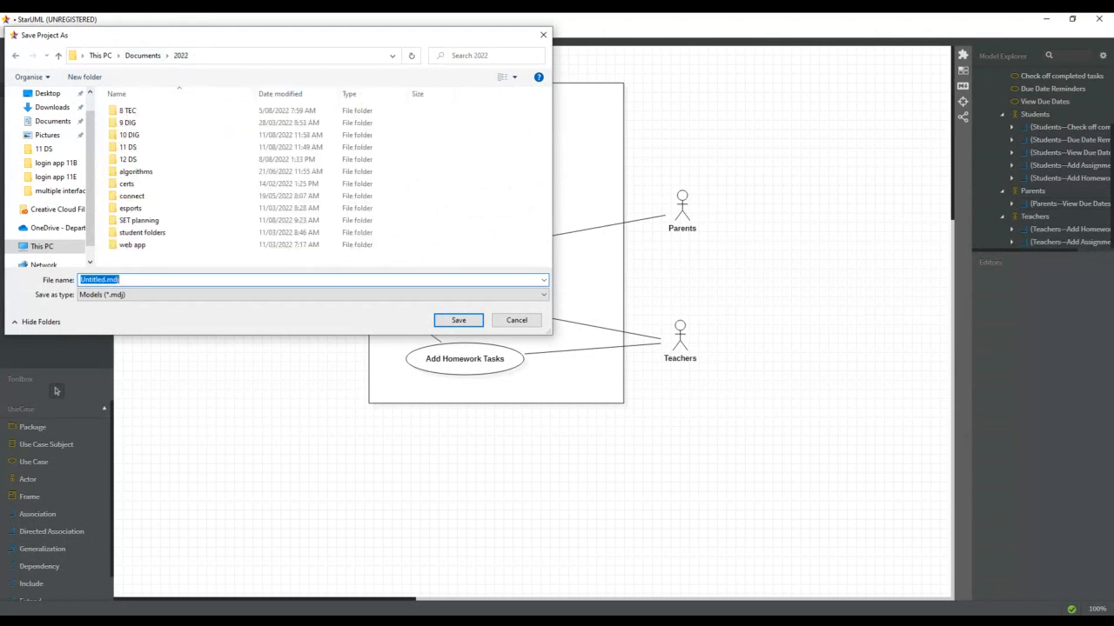
left_click(152, 158)
double_click(152, 159)
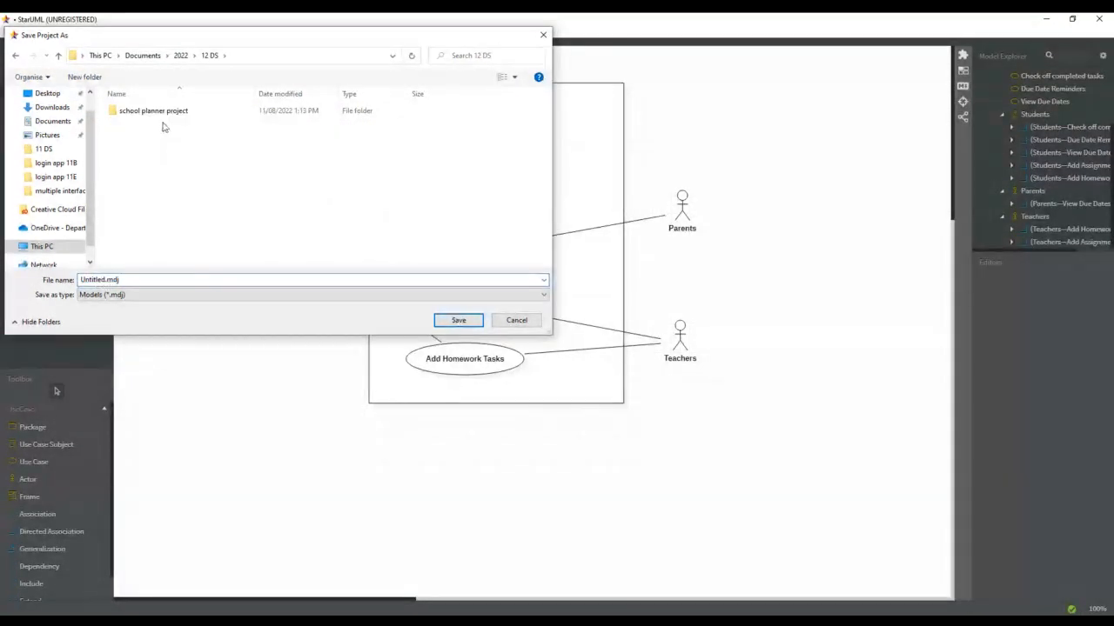
double_click(166, 118)
double_click(171, 279)
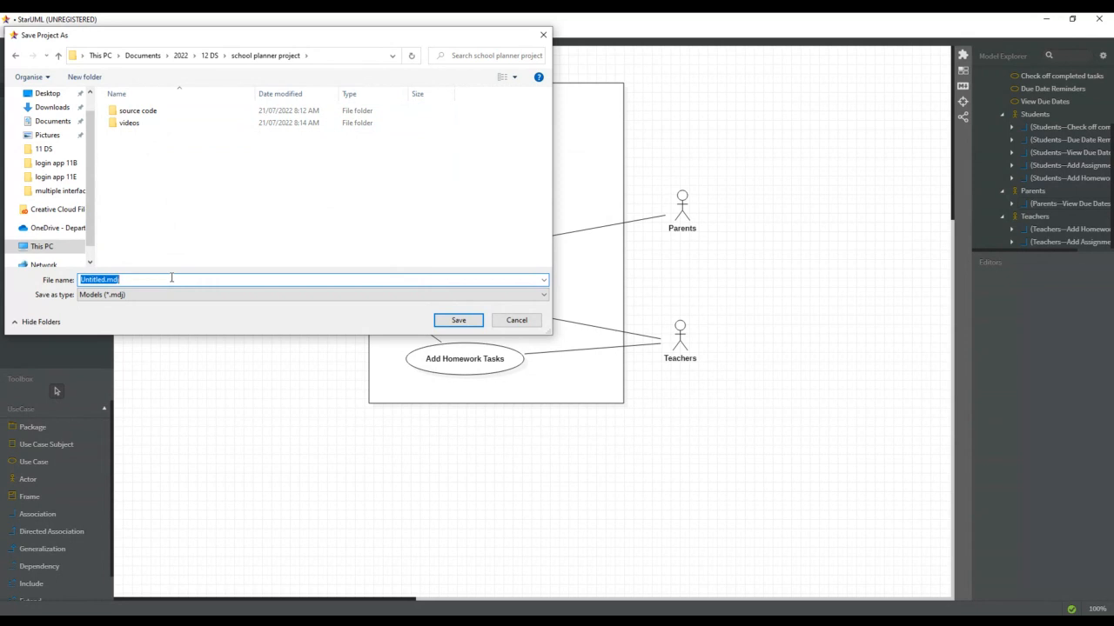
type("stuydent planner models")
left_click(441, 324)
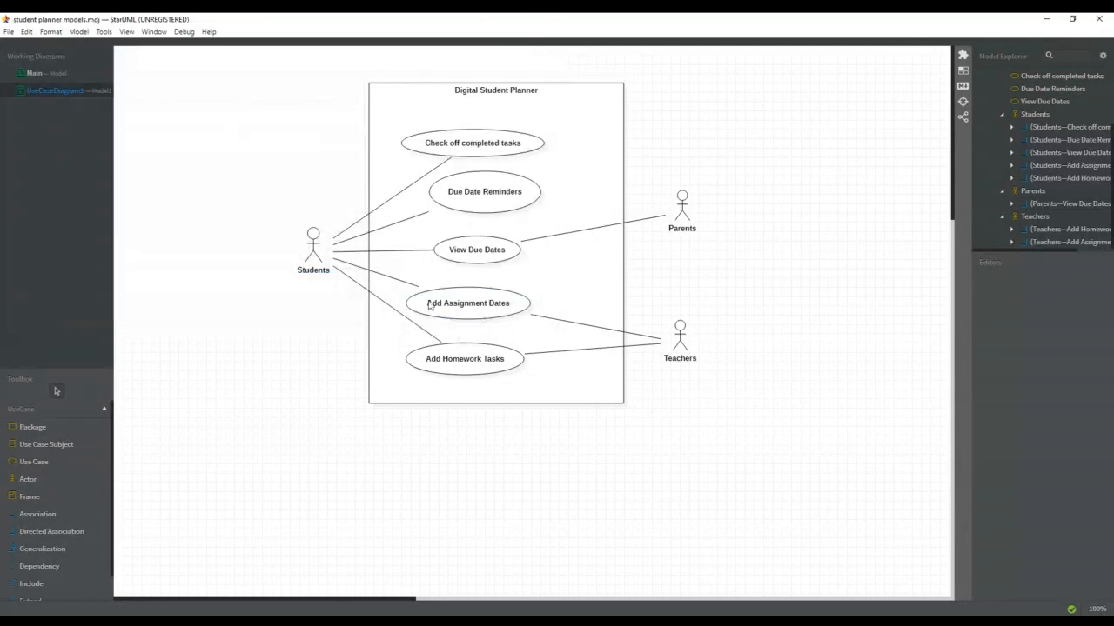
Export the diagram as a PNG named "use case diagram" in the school planner project folder
left_click(8, 33)
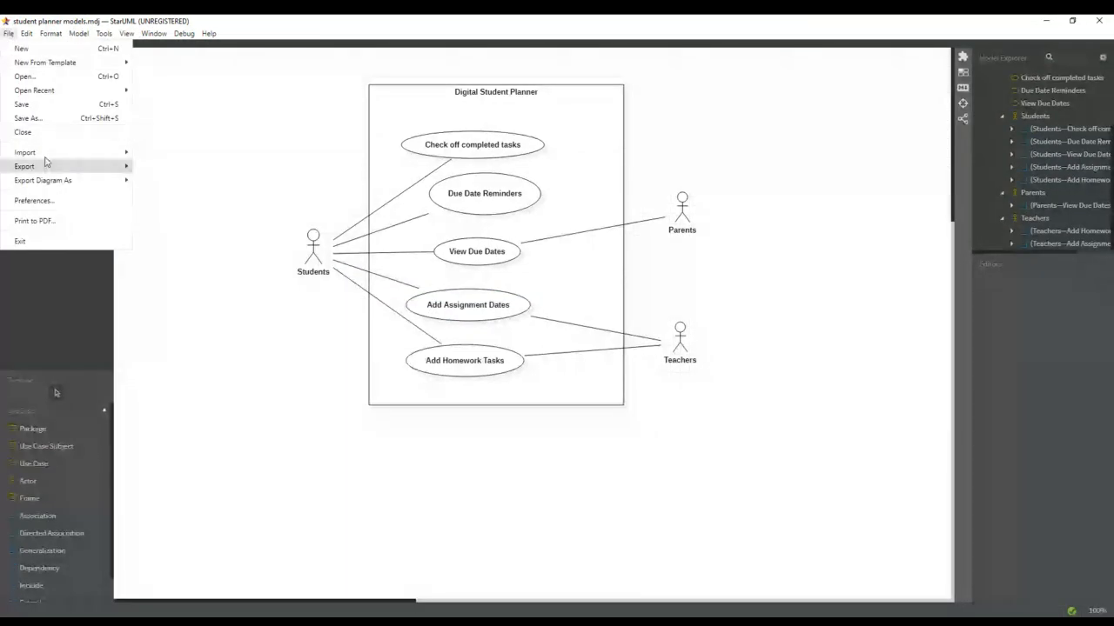
mouse_move(42, 184)
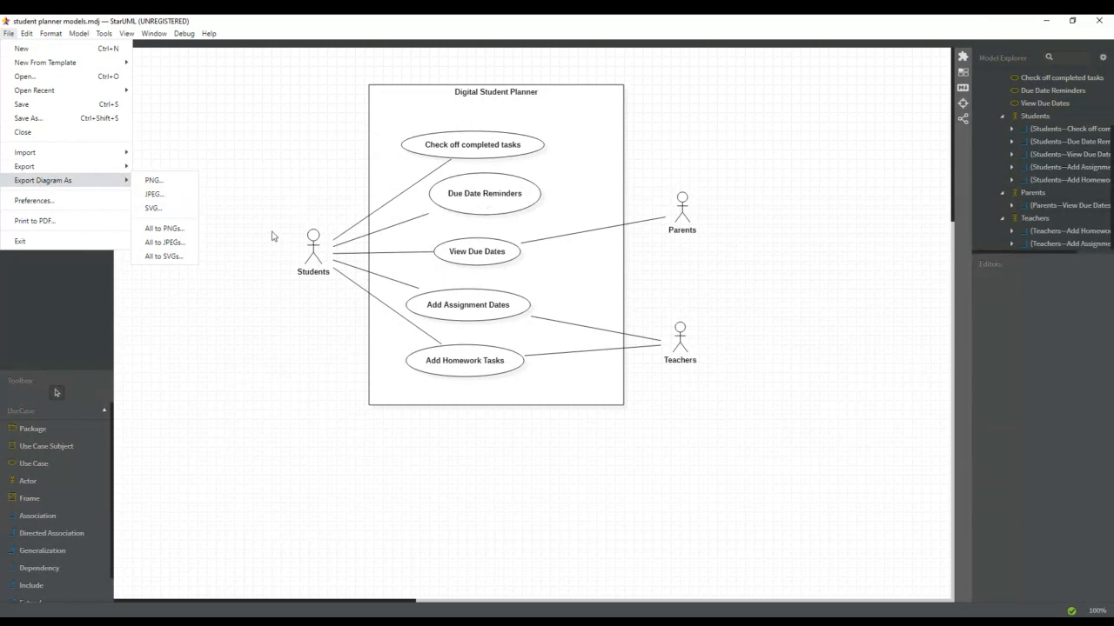
left_click(183, 185)
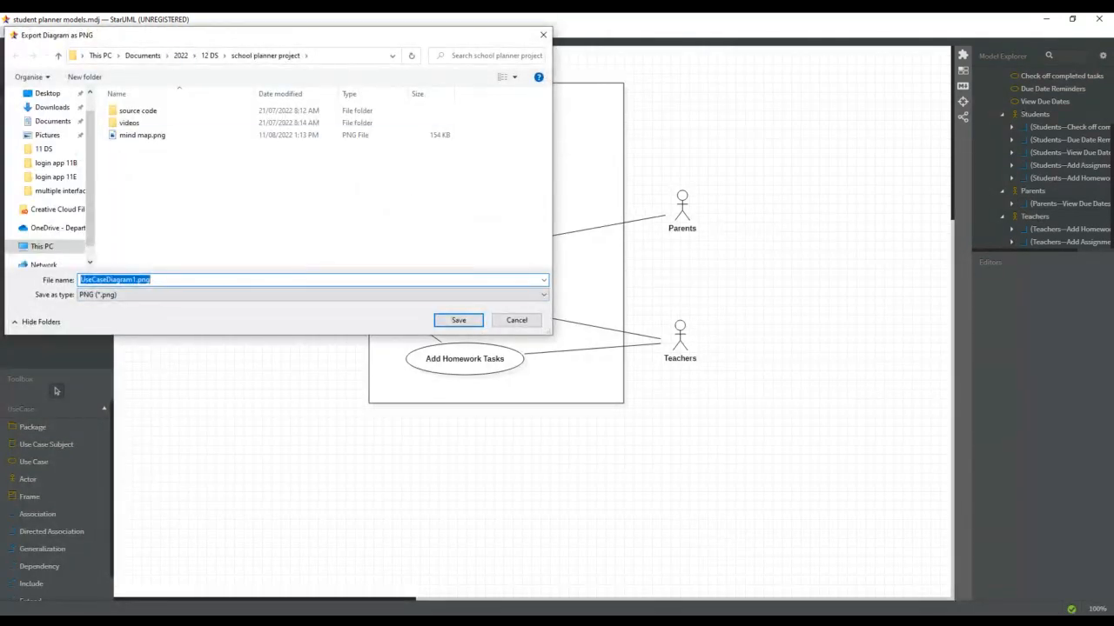
type("use c")
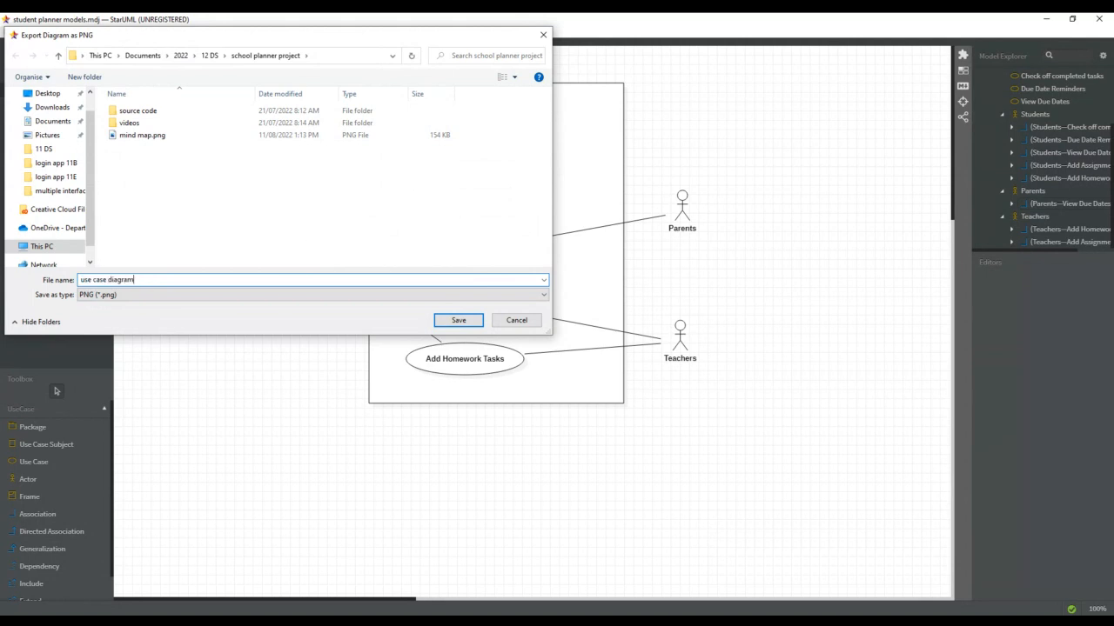
type("ase diagram")
left_click(466, 322)
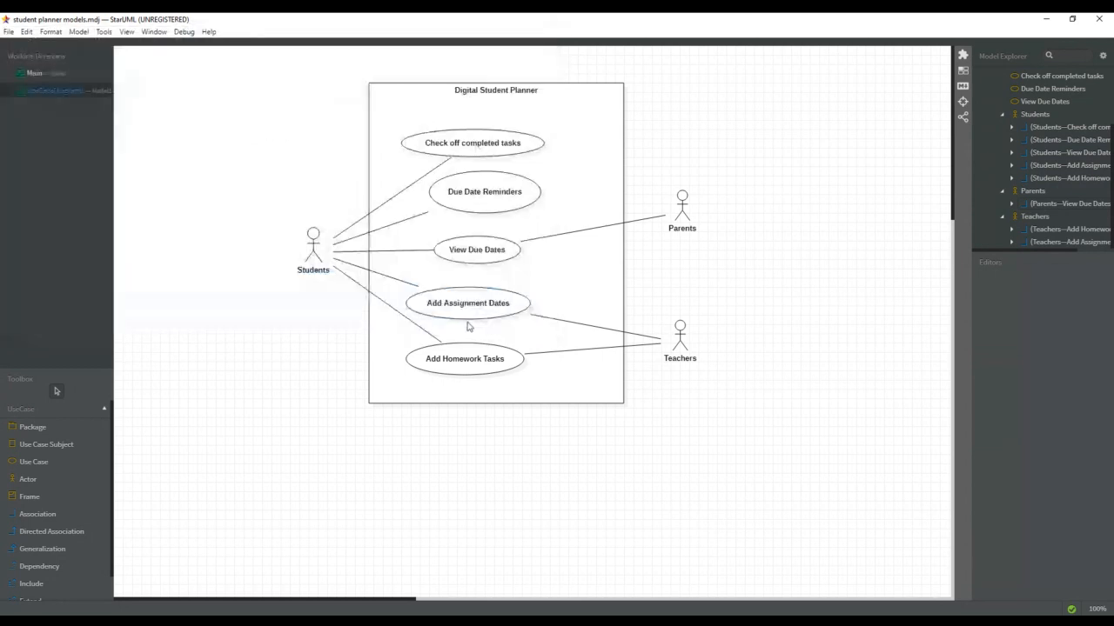